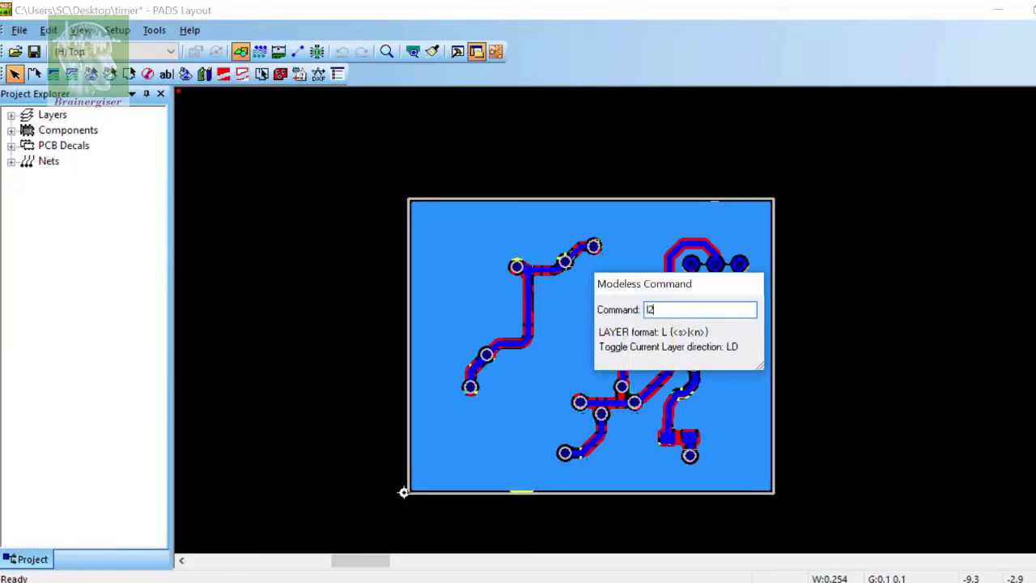
Step: Switch the current layer to Bottom with the l2 command, showing the bottom copper
{"action": "key", "text": "Return"}
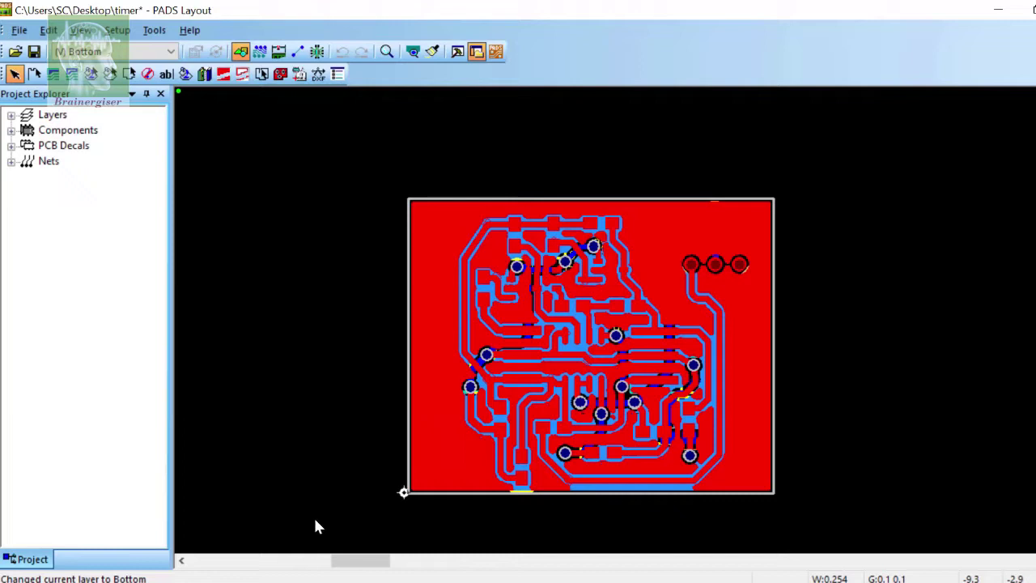
Step: Open the Define CAM Documents dialog from File > CAM
{"action": "left_click", "coordinate": [19, 30]}
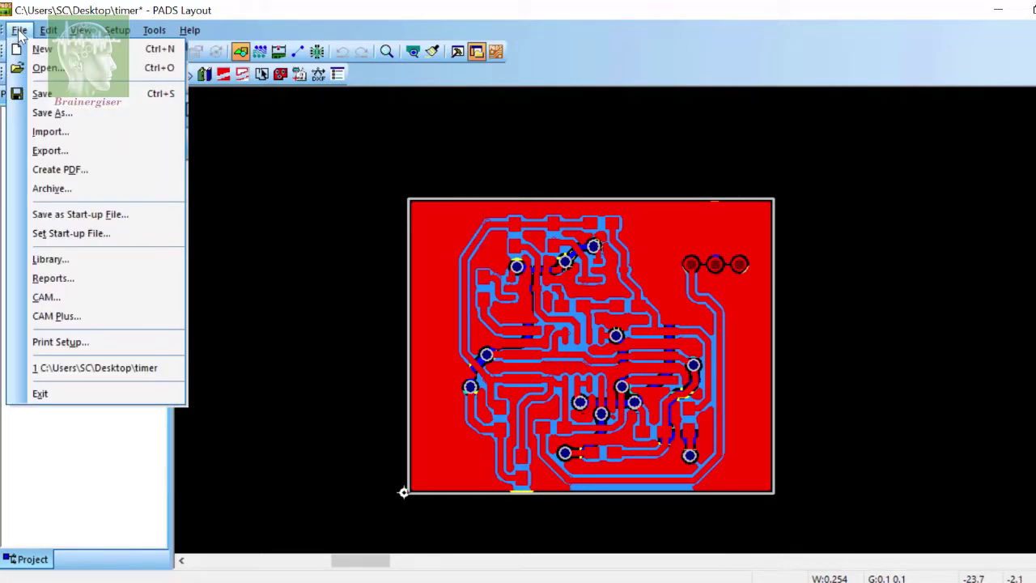
{"action": "left_click", "coordinate": [42, 299]}
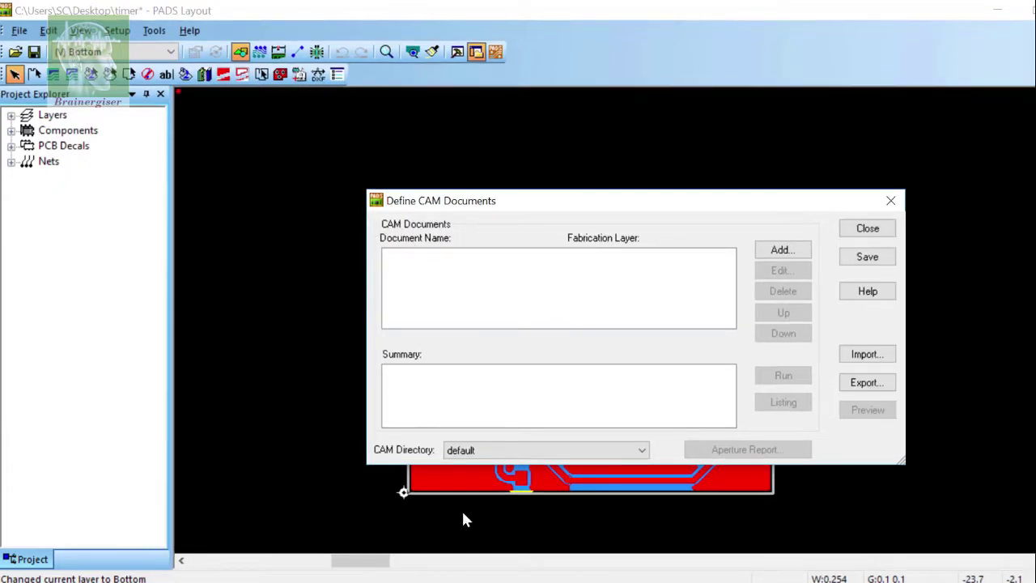
Step: Add a Routing/Split Plane CAM document on the Top layer with output file top
{"action": "left_click", "coordinate": [790, 251]}
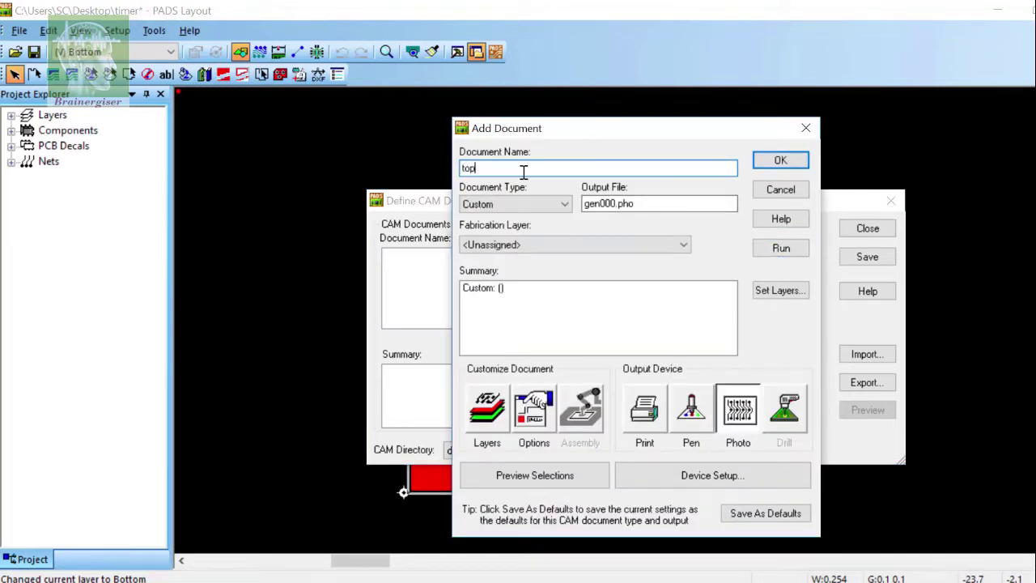
{"action": "left_click_drag", "start_coordinate": [616, 204], "coordinate": [583, 203]}
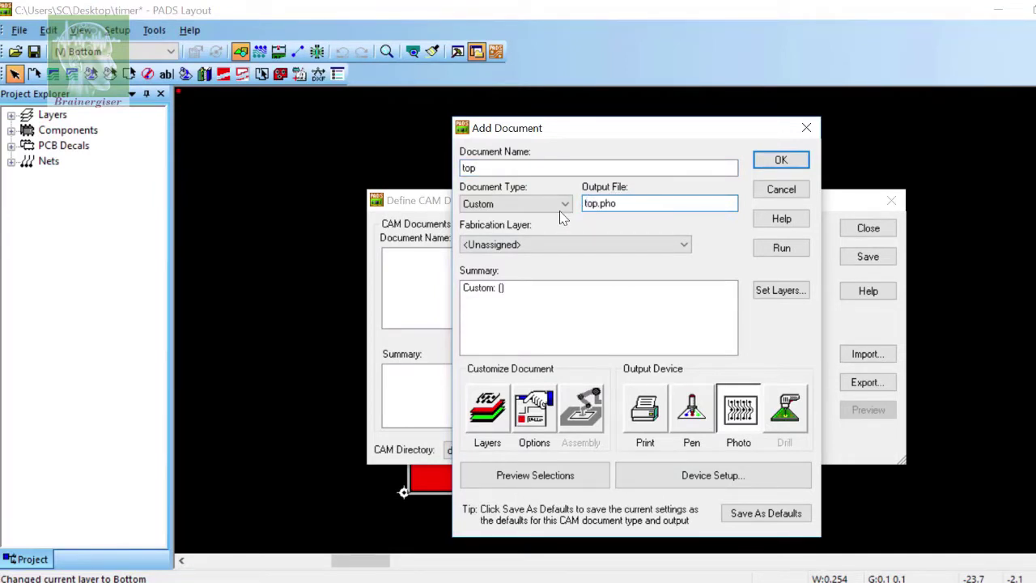
{"action": "left_click", "coordinate": [557, 206]}
{"action": "left_click", "coordinate": [527, 241]}
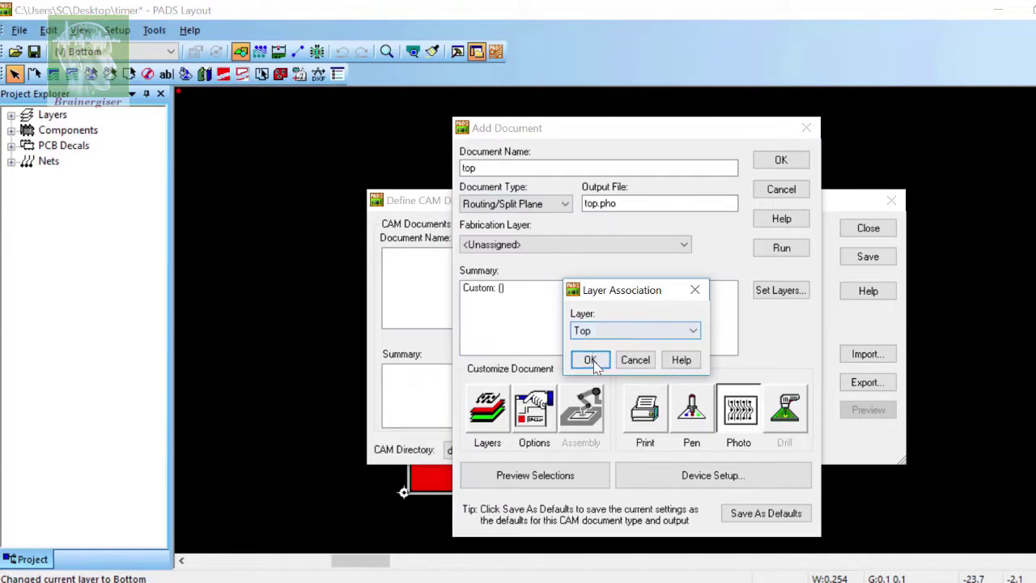
{"action": "left_click", "coordinate": [591, 359]}
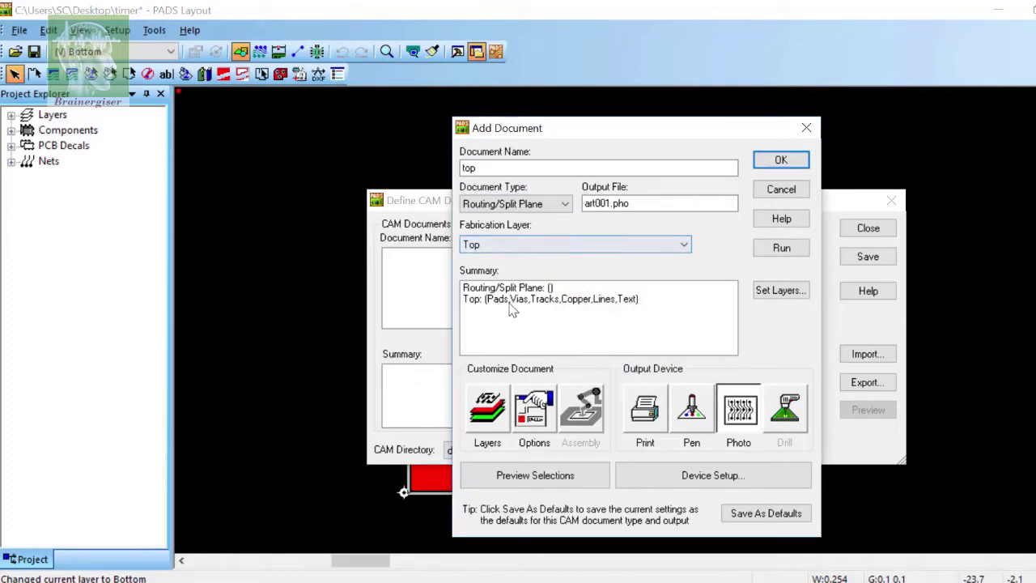
{"action": "double_click", "coordinate": [597, 204]}
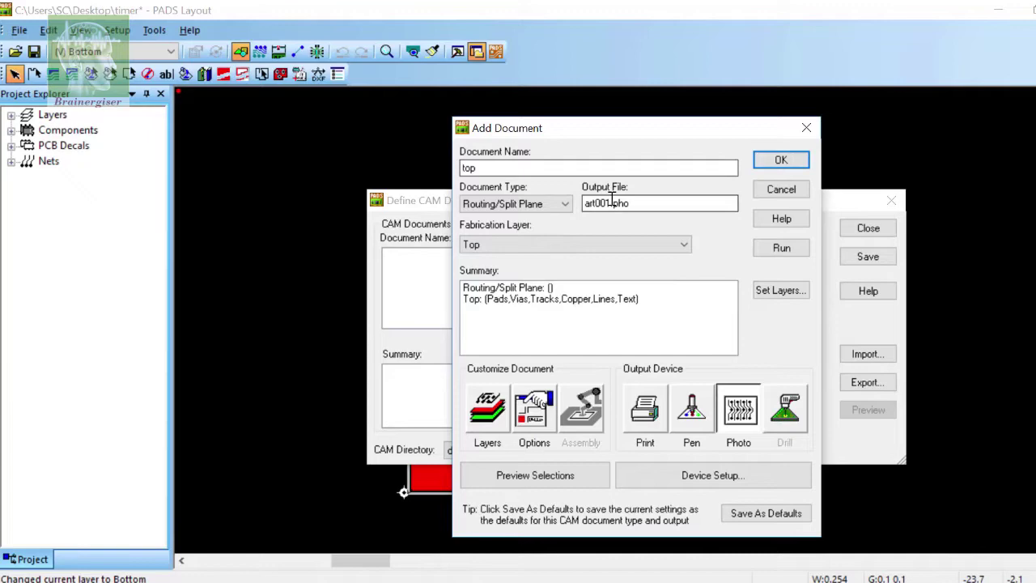
{"action": "type", "text": "top"}
Step: Include the board outline, plated slots and non-plated slots in the top document's layers
{"action": "left_click", "coordinate": [488, 411]}
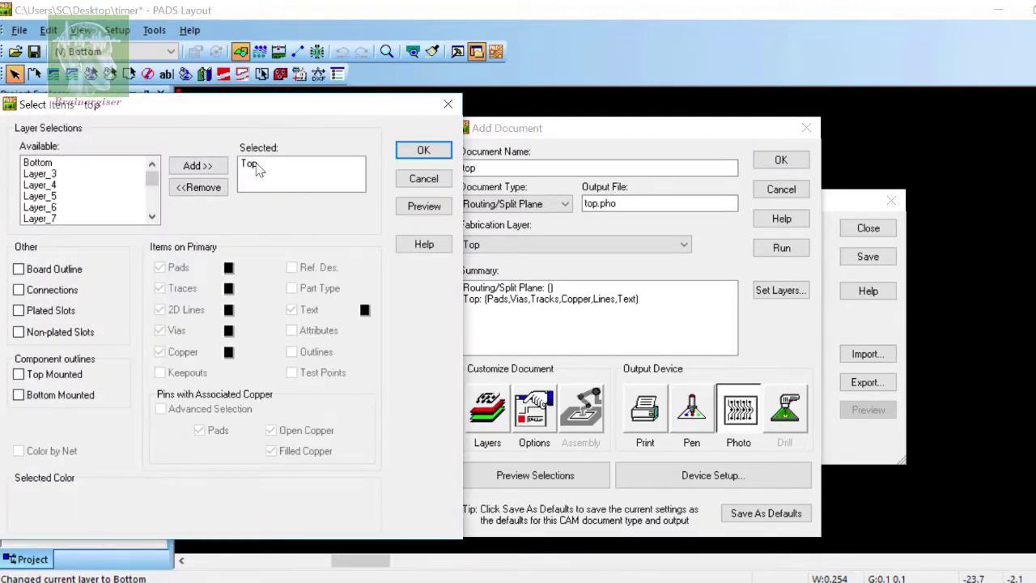
{"action": "left_click", "coordinate": [23, 271]}
{"action": "left_click", "coordinate": [42, 313]}
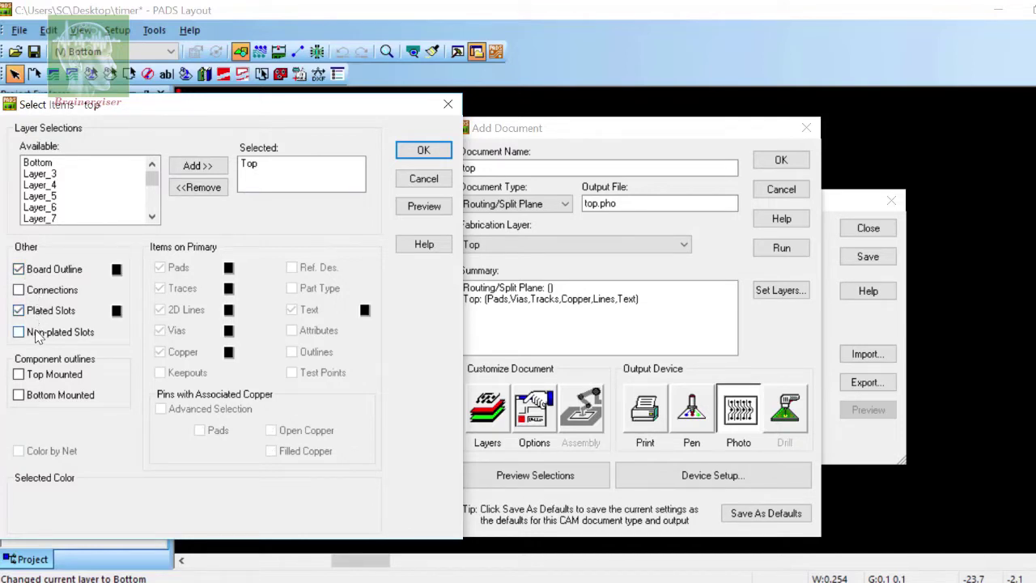
{"action": "left_click", "coordinate": [40, 334]}
{"action": "key", "text": "Return"}
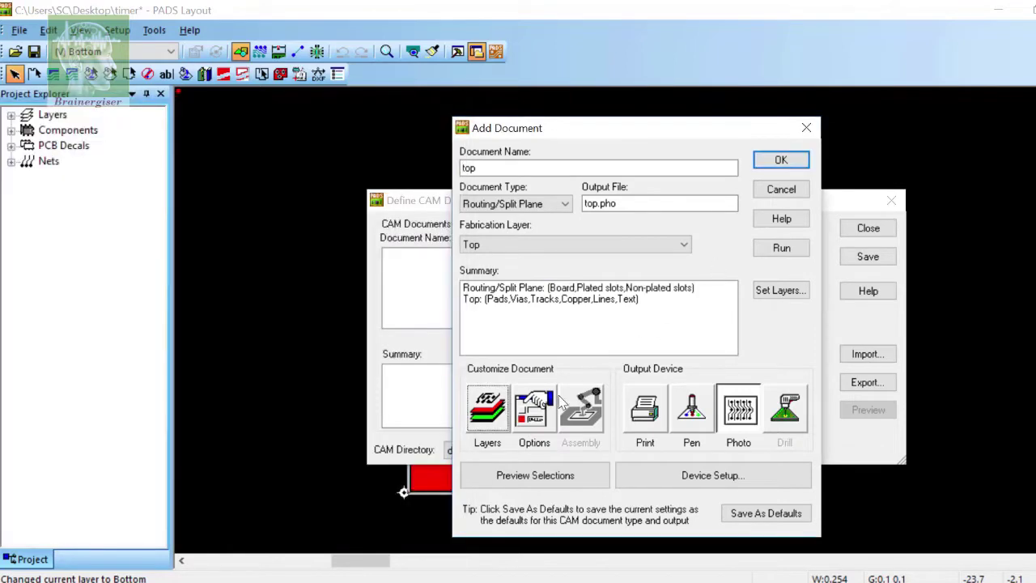
Step: Set the top document's X and Y offsets to 0 and save the document
{"action": "left_click", "coordinate": [538, 412]}
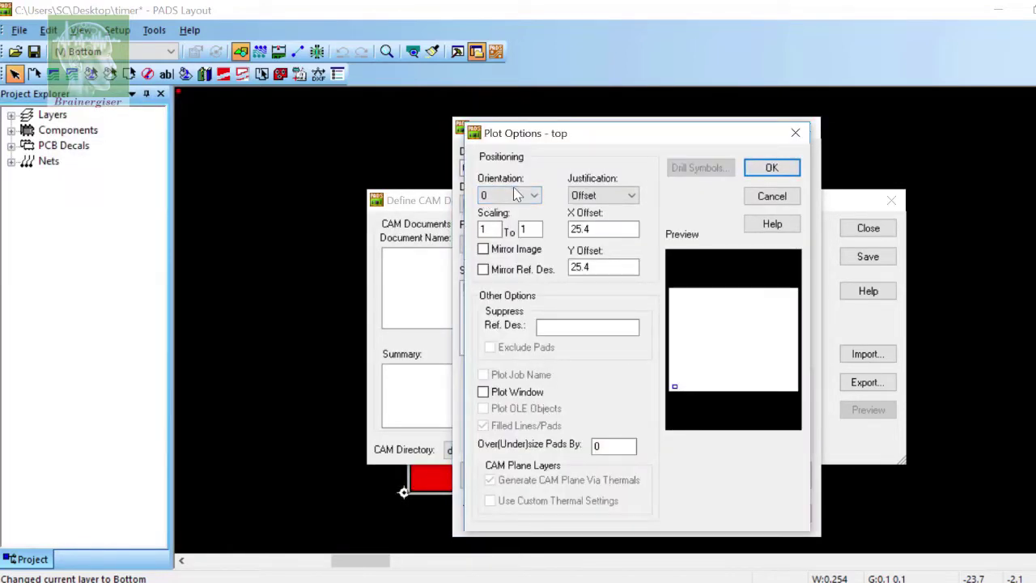
{"action": "key", "text": "Tab"}
{"action": "key", "text": "Tab"}
{"action": "key", "text": "Tab"}
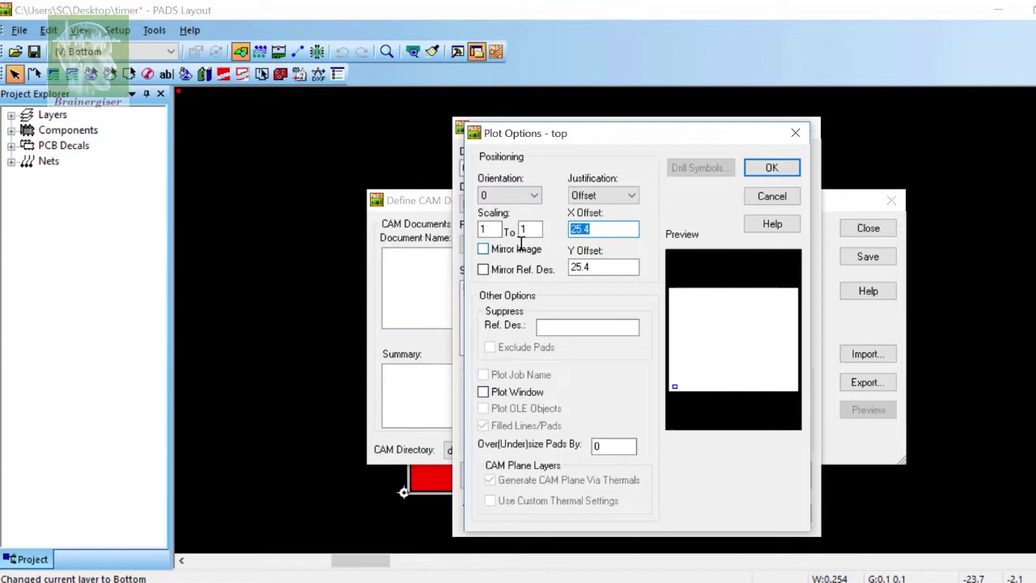
{"action": "type", "text": "0"}
{"action": "key", "text": "Tab"}
{"action": "type", "text": "0"}
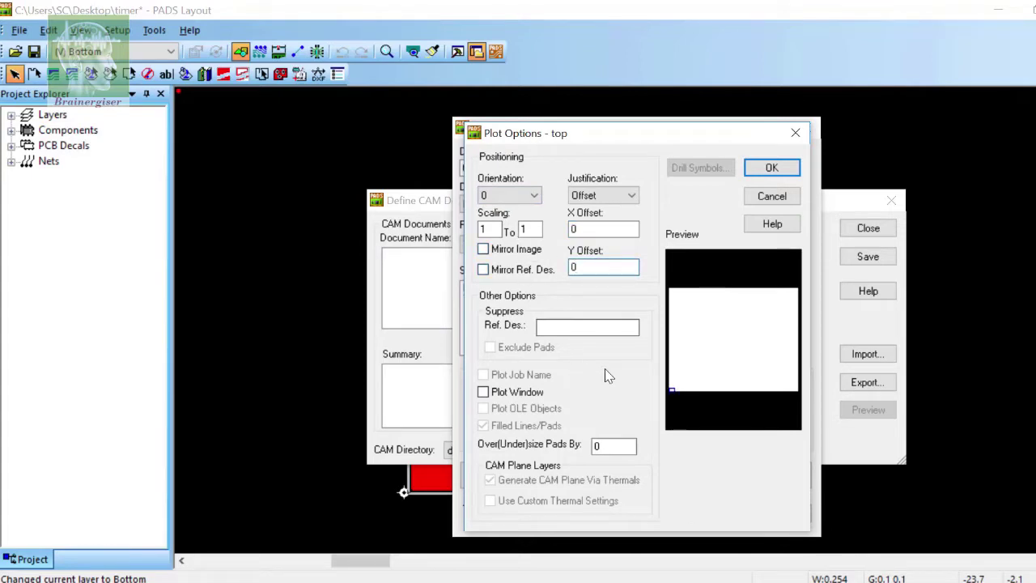
{"action": "left_click", "coordinate": [769, 168]}
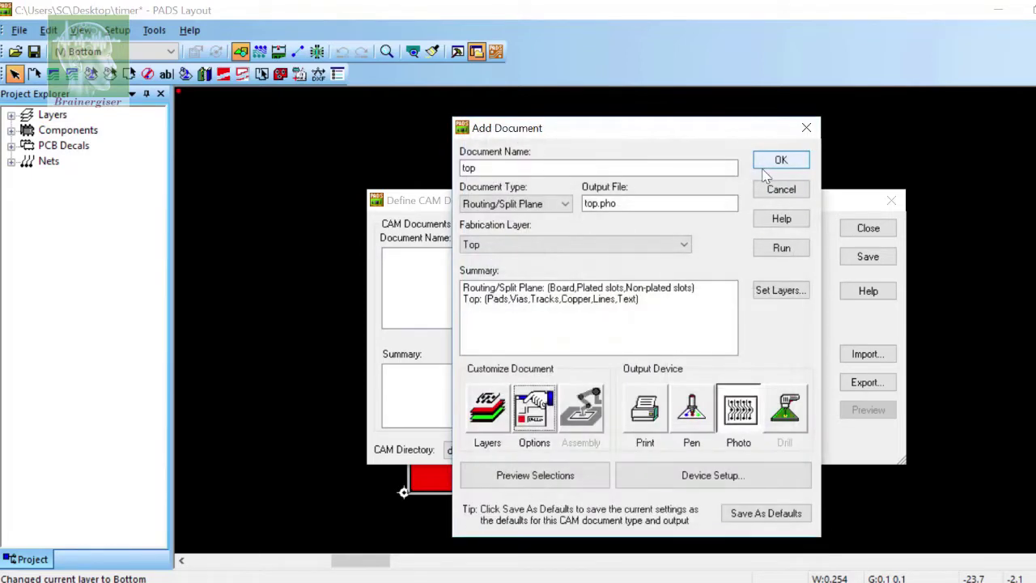
{"action": "left_click", "coordinate": [766, 166]}
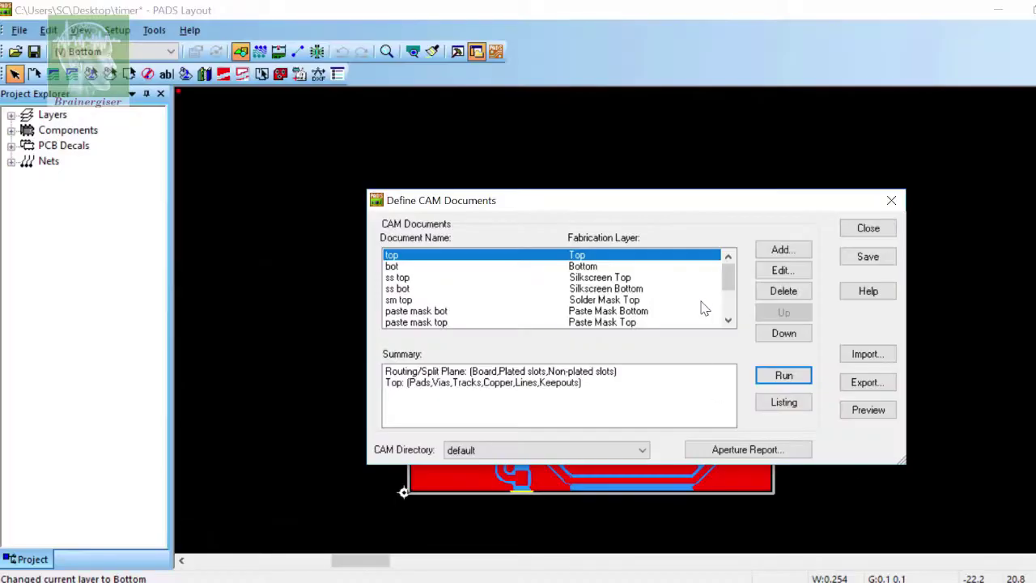
Step: Review the bot document's layers and plot options, keeping bottom.pho with board outline and slots
{"action": "scroll", "coordinate": [588, 291], "scroll_direction": "down", "scroll_amount": 2}
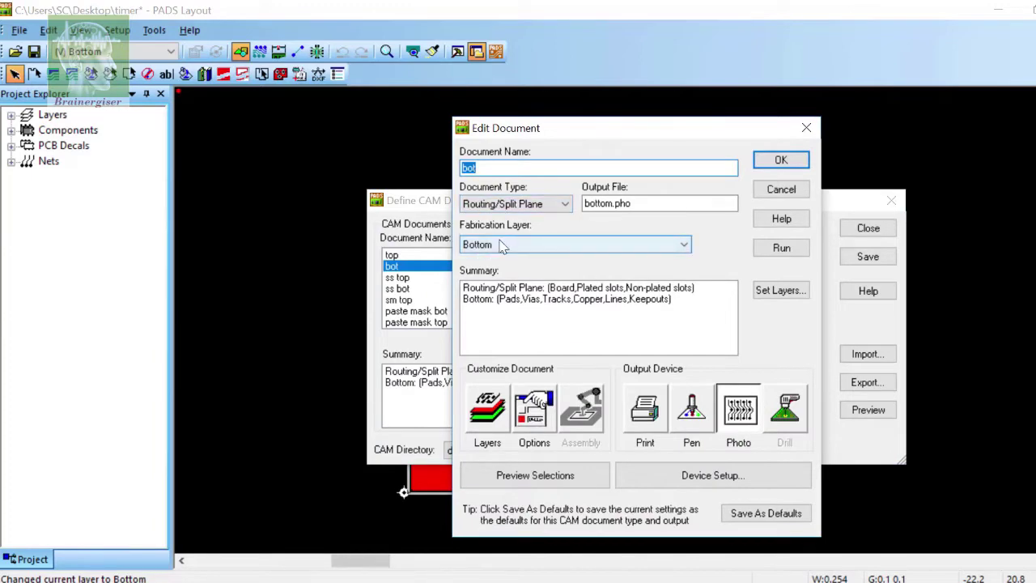
{"action": "left_click", "coordinate": [494, 409]}
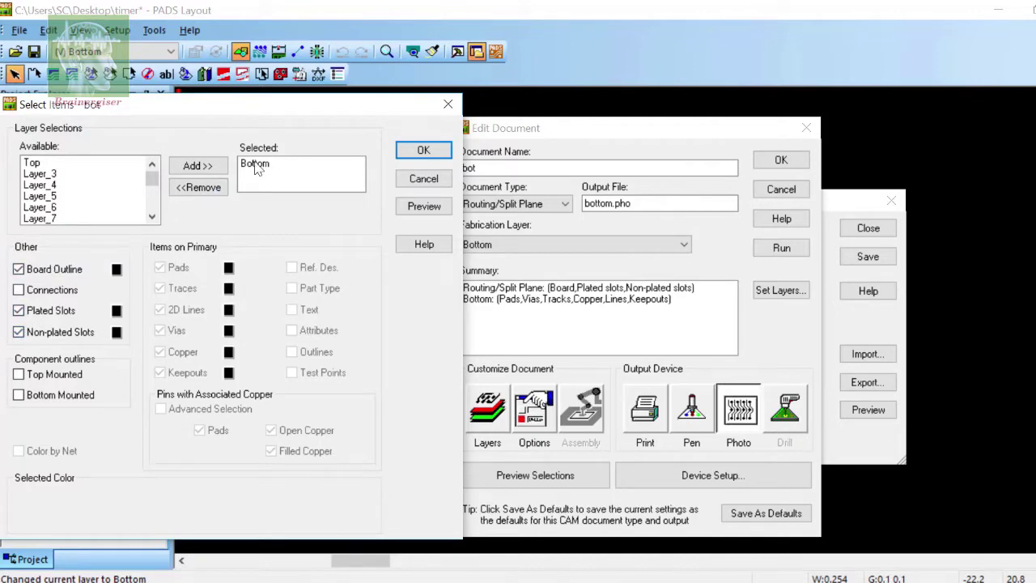
{"action": "left_click", "coordinate": [406, 148]}
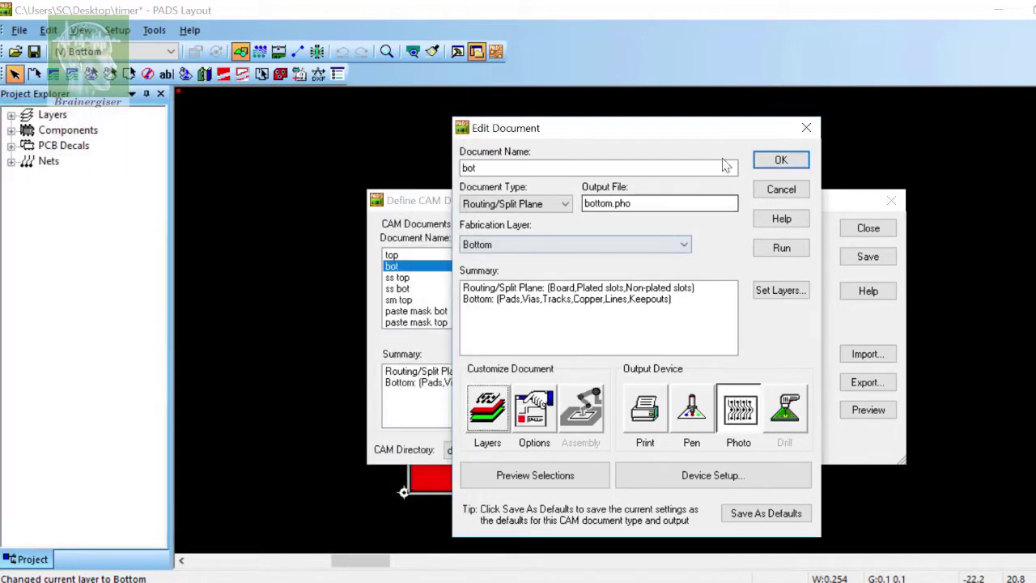
{"action": "left_click", "coordinate": [534, 409]}
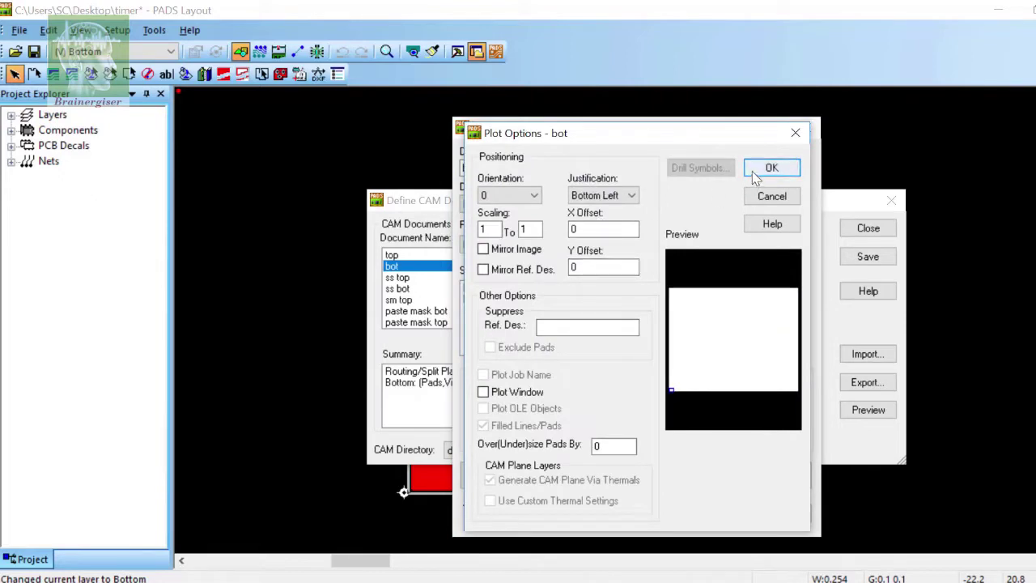
{"action": "left_click", "coordinate": [771, 167]}
{"action": "left_click", "coordinate": [782, 159]}
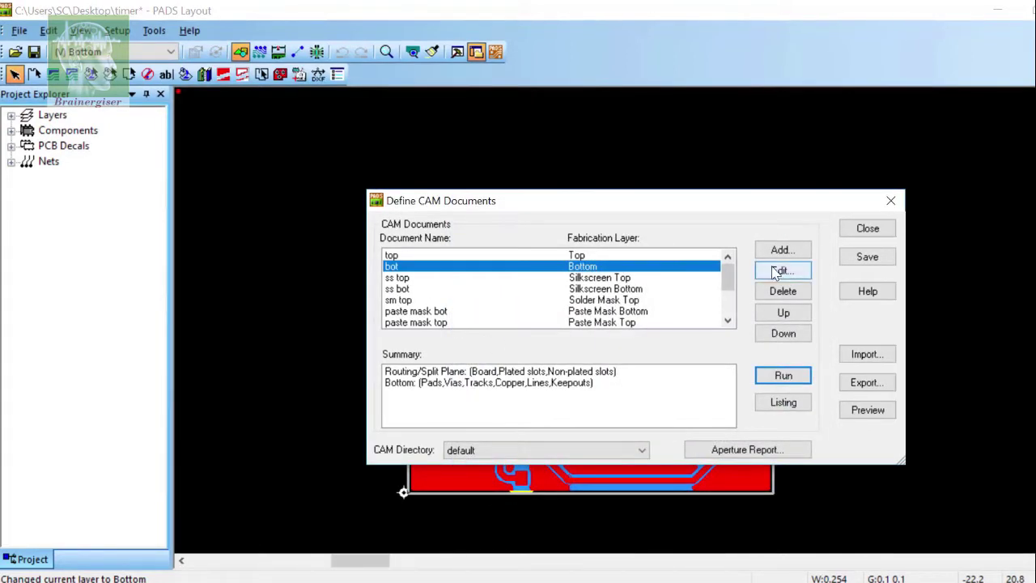
Step: Exclude 2D lines from the Bottom layer items in the bot document
{"action": "left_click", "coordinate": [779, 270]}
{"action": "left_click", "coordinate": [486, 409]}
{"action": "left_click", "coordinate": [260, 166]}
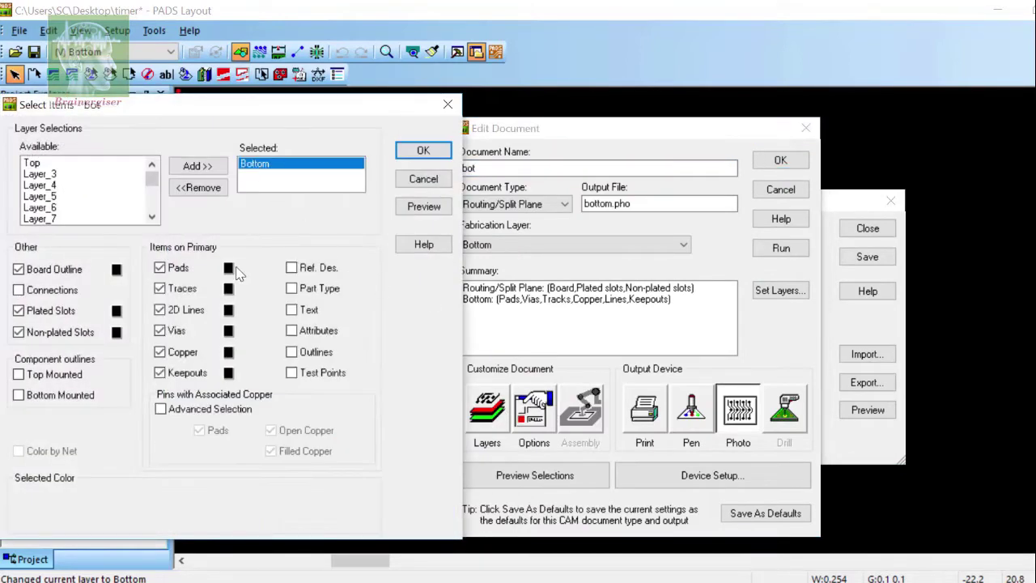
{"action": "left_click", "coordinate": [186, 314]}
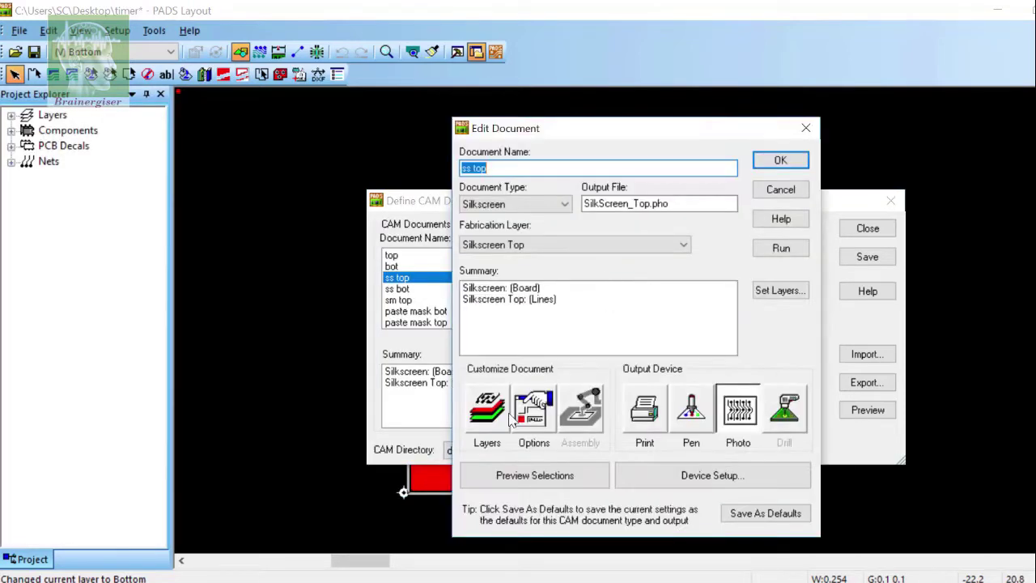
Step: Check the Silkscreen Top items for the ss top document and confirm its settings
{"action": "left_click", "coordinate": [502, 417]}
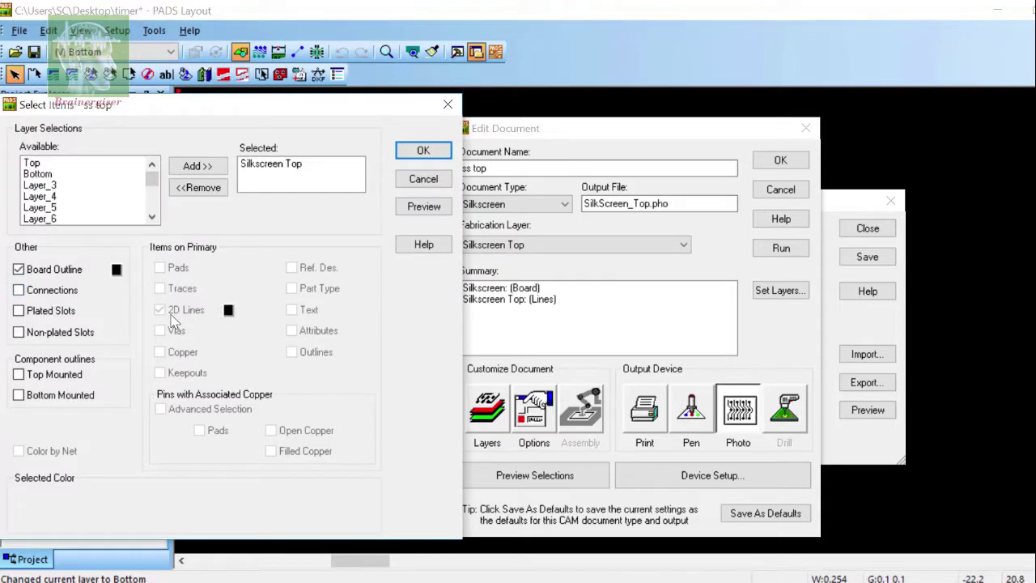
{"action": "left_click", "coordinate": [277, 164]}
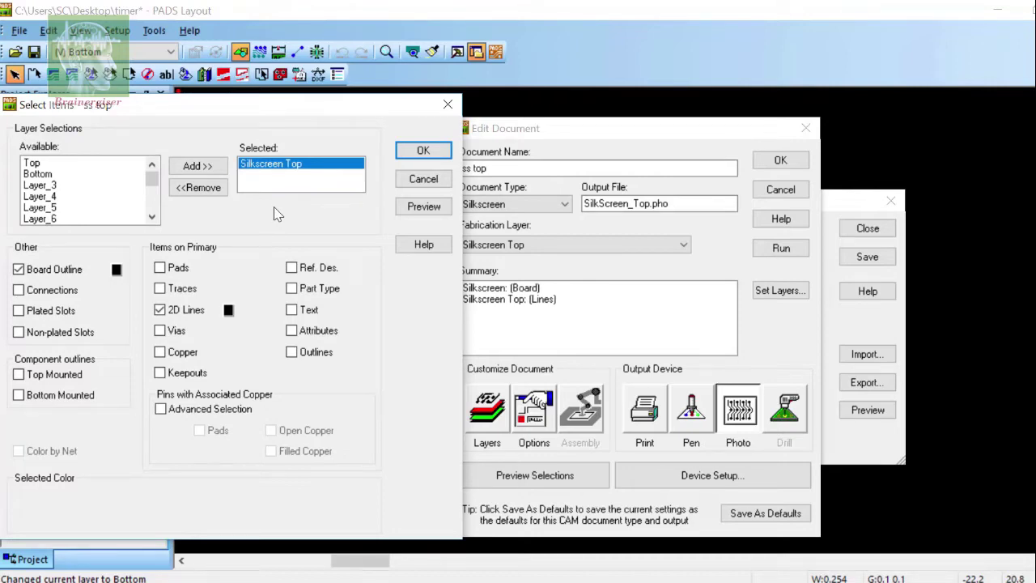
{"action": "left_click", "coordinate": [421, 151]}
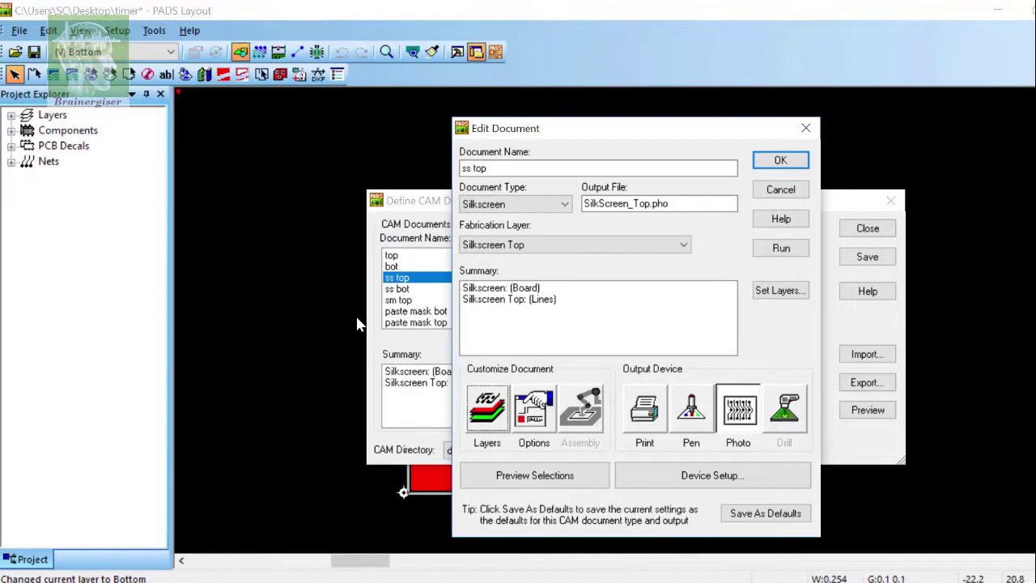
{"action": "key", "text": "Return"}
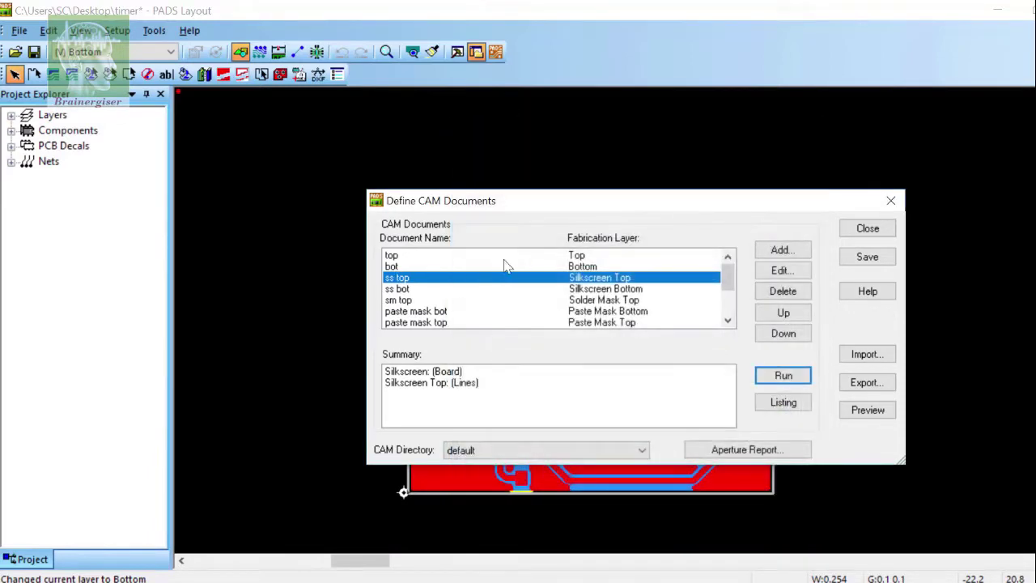
Step: Review the sm top document's items on the Top and Solder Mask Top layers
{"action": "left_click", "coordinate": [403, 301]}
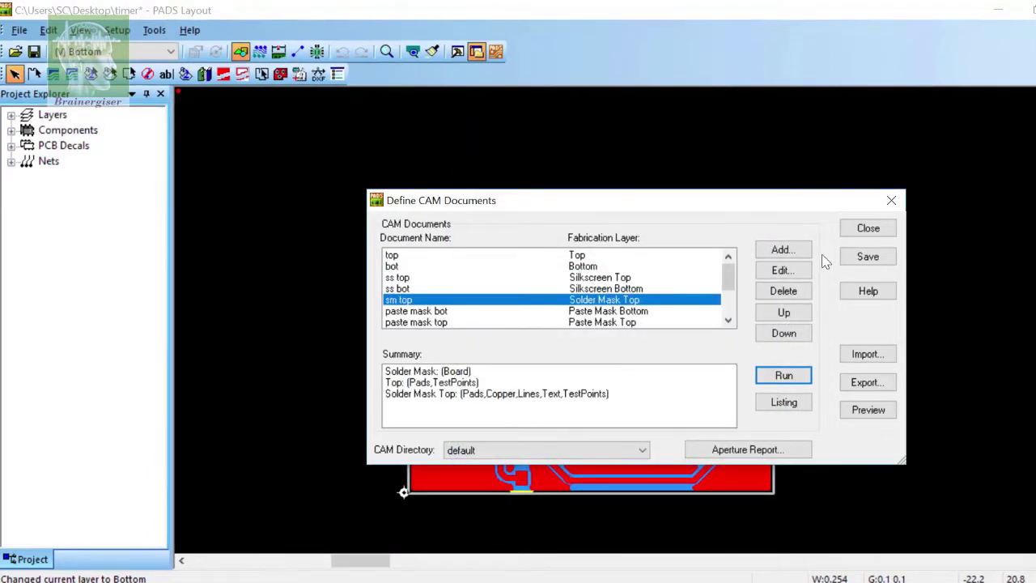
{"action": "left_click", "coordinate": [783, 270]}
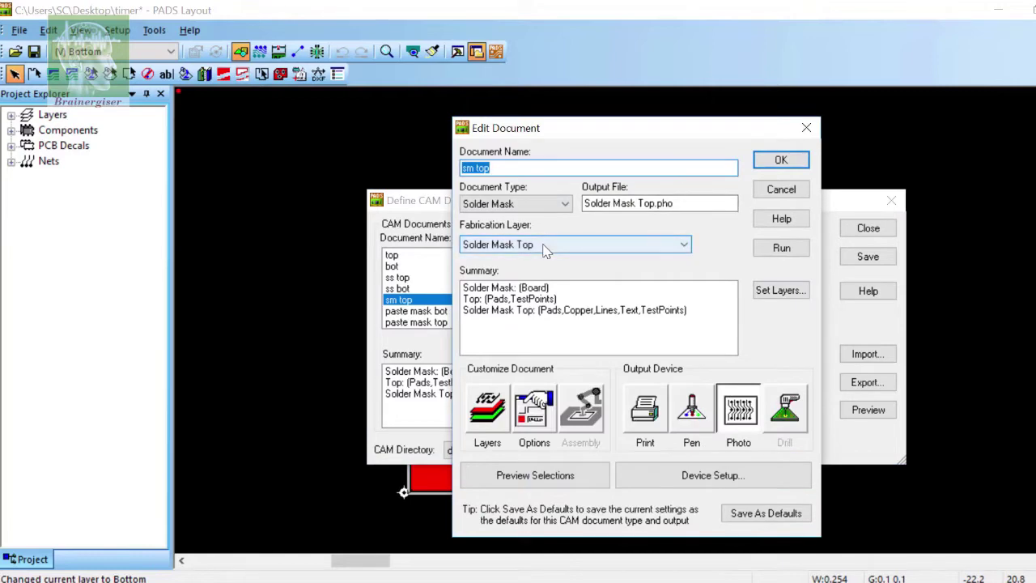
{"action": "left_click", "coordinate": [488, 411]}
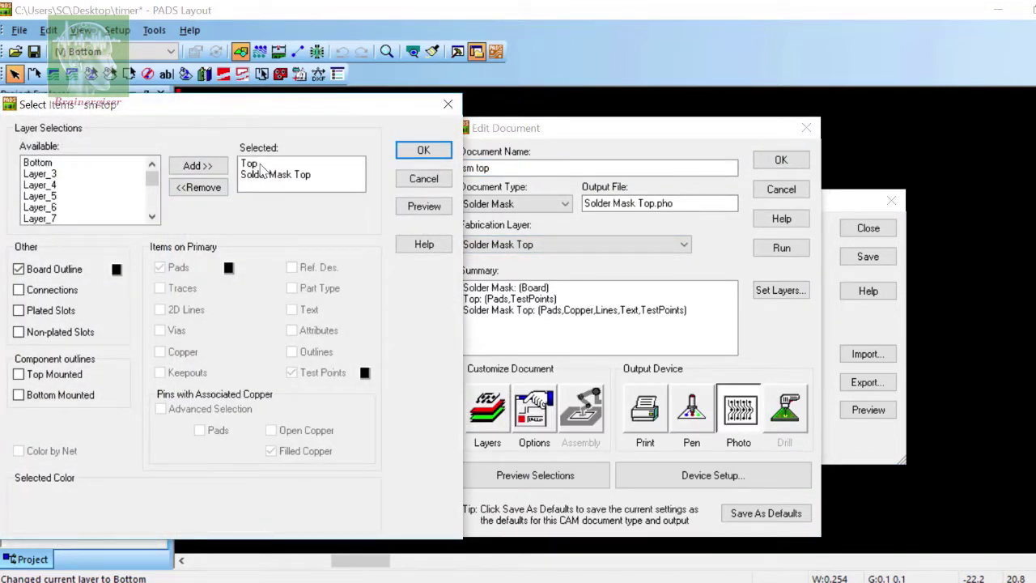
{"action": "left_click", "coordinate": [249, 165]}
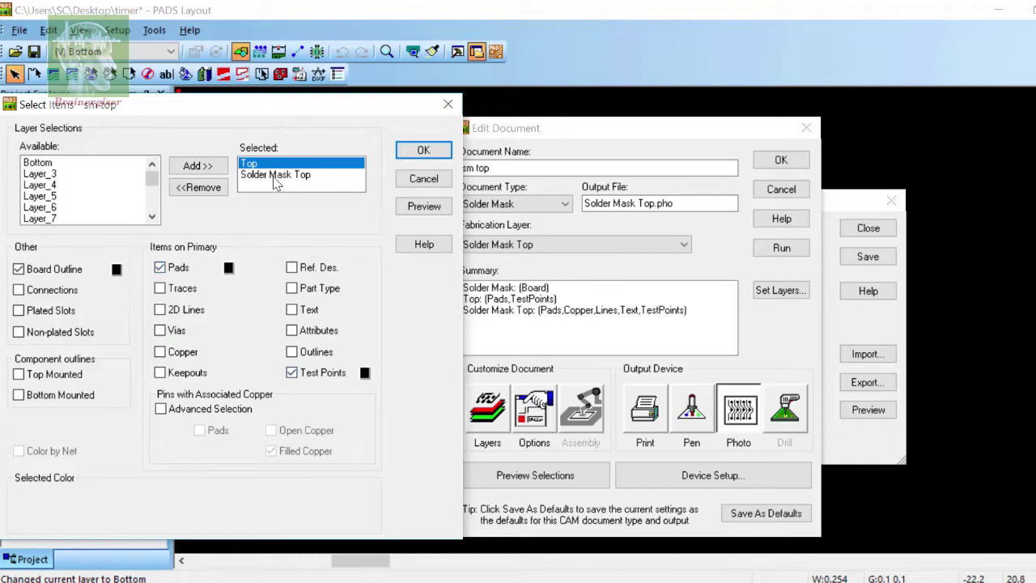
{"action": "left_click", "coordinate": [275, 176]}
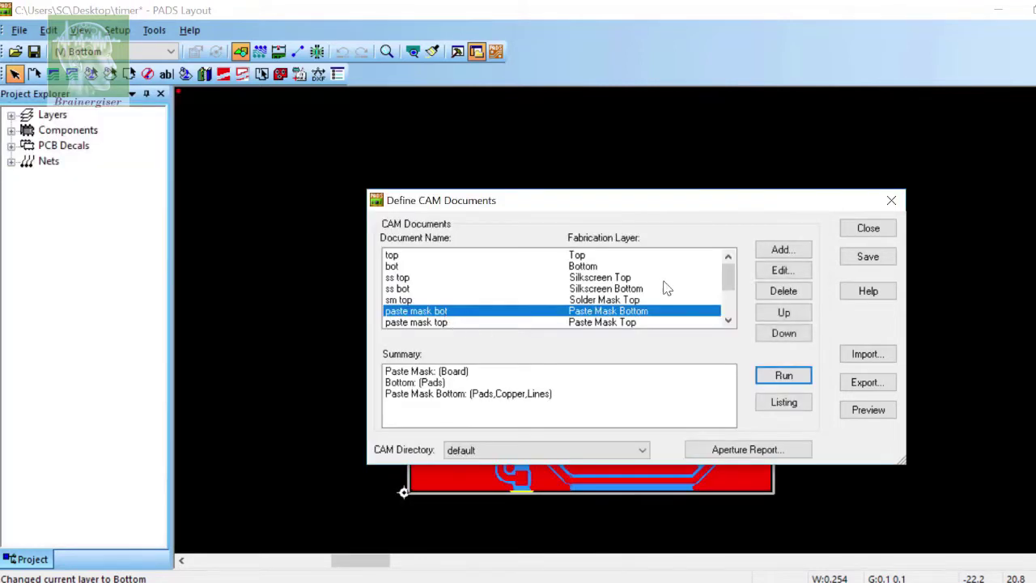
Step: Check the paste mask bot items for Bottom and Paste Mask Bottom and confirm both dialogs
{"action": "left_click", "coordinate": [777, 273]}
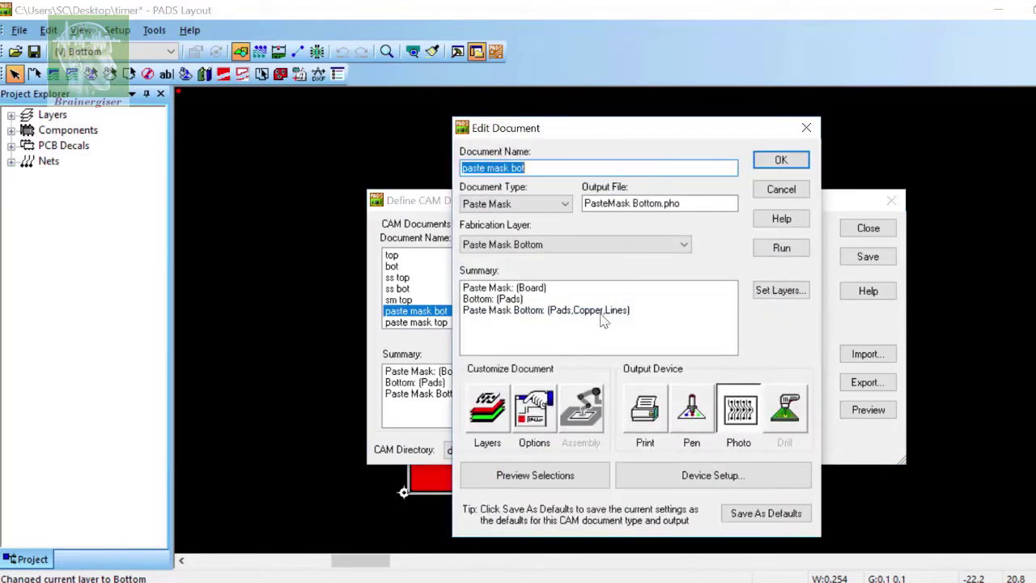
{"action": "left_click", "coordinate": [492, 411]}
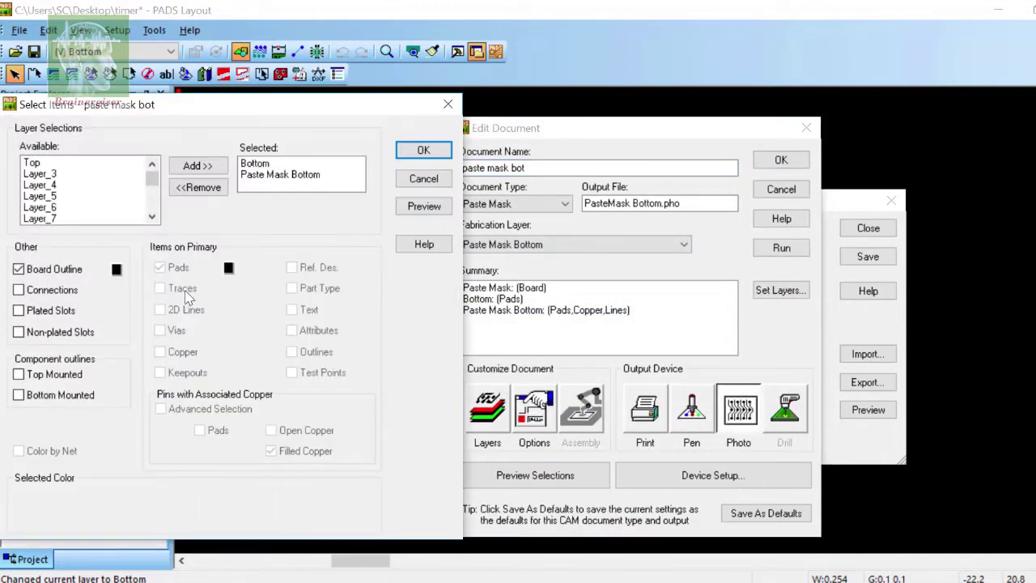
{"action": "left_click", "coordinate": [256, 164]}
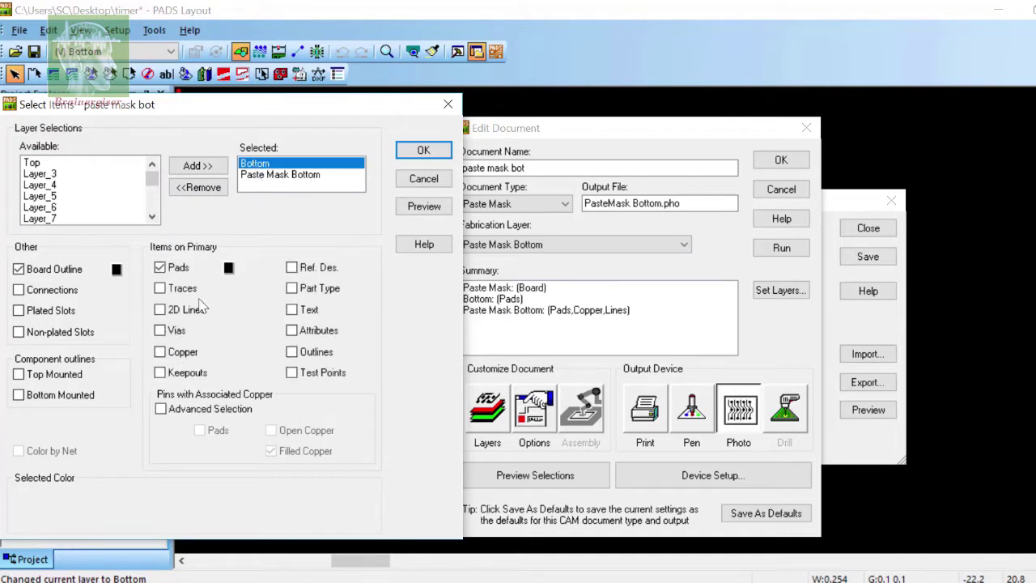
{"action": "key", "text": "Down"}
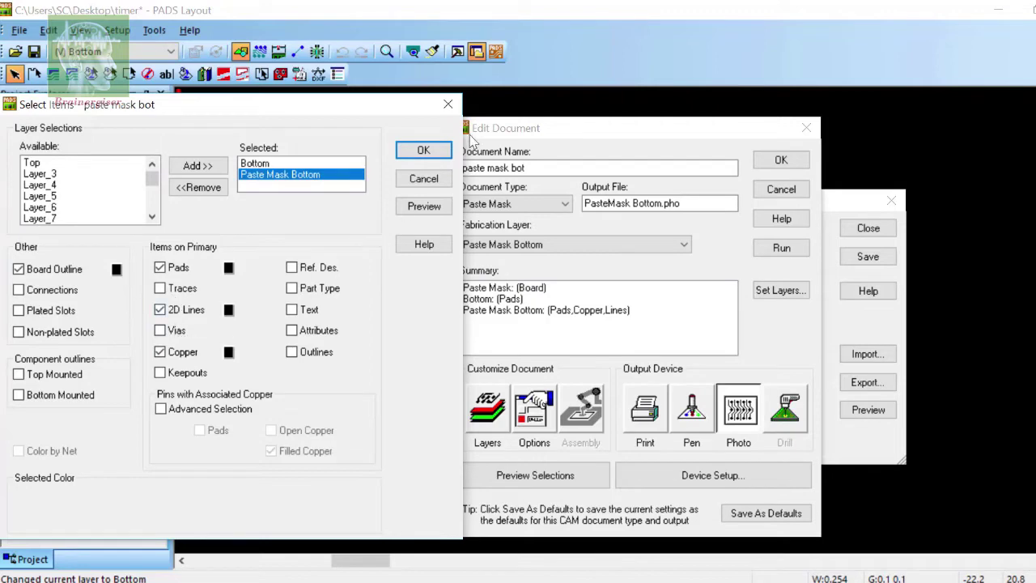
{"action": "left_click", "coordinate": [421, 151]}
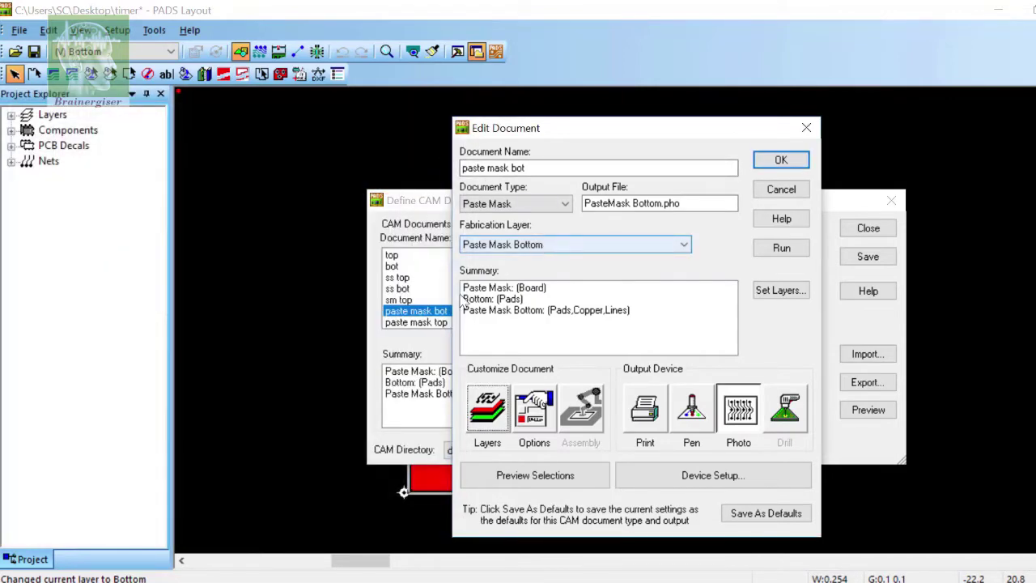
{"action": "left_click", "coordinate": [777, 161]}
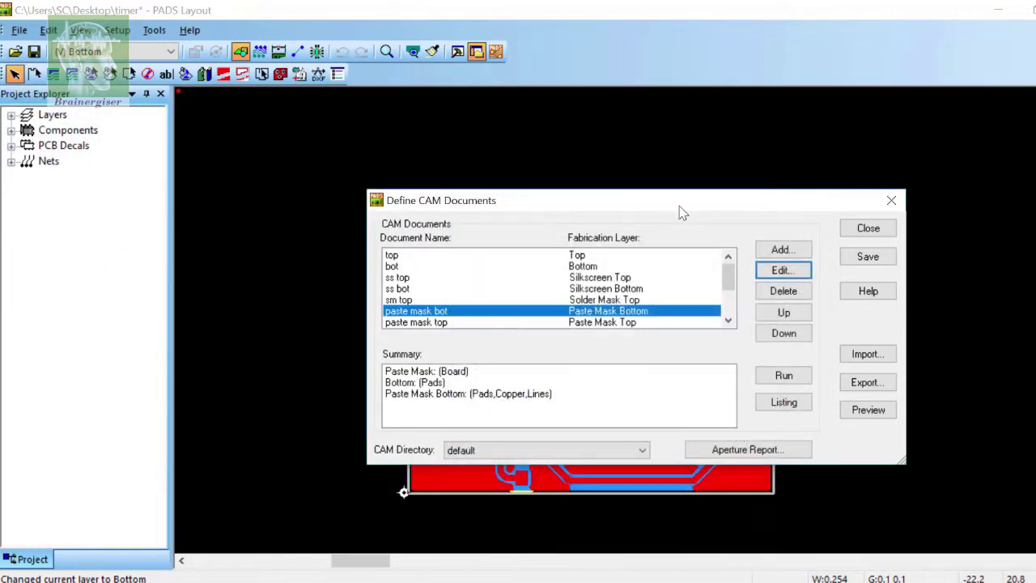
Step: Review and confirm the Assembly Drawing Top items for the assm top document
{"action": "scroll", "coordinate": [441, 312], "scroll_direction": "down", "scroll_amount": 1}
{"action": "left_click", "coordinate": [467, 314]}
{"action": "left_click", "coordinate": [782, 270]}
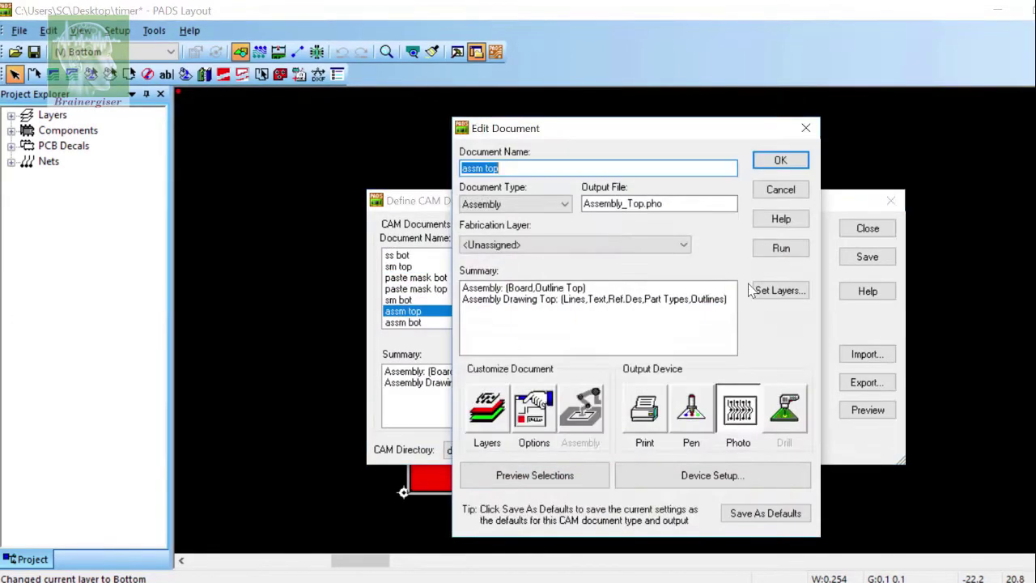
{"action": "left_click", "coordinate": [487, 409]}
{"action": "left_click", "coordinate": [296, 166]}
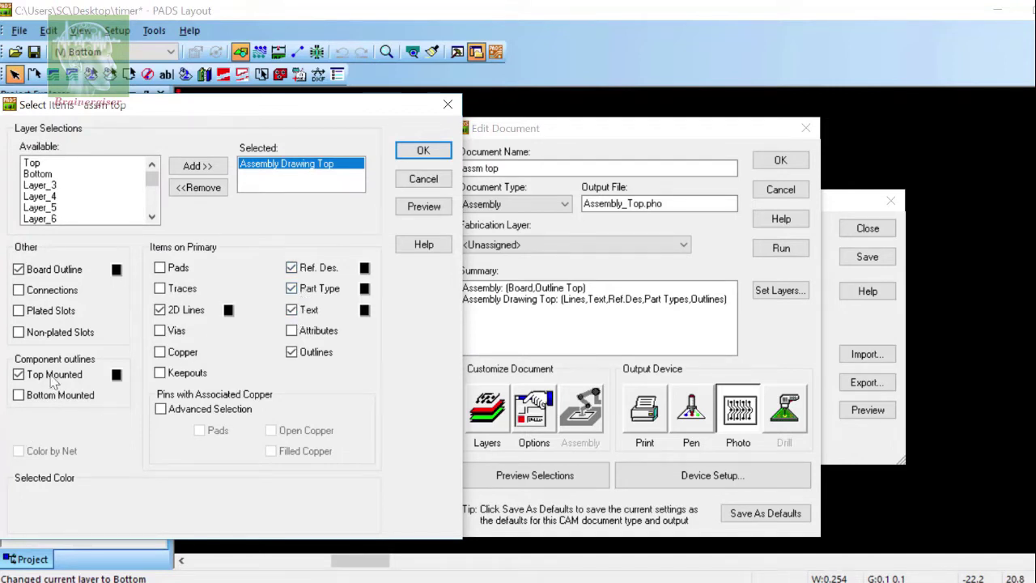
{"action": "left_click", "coordinate": [421, 152]}
Step: Preview the assm top output, zooming in on part D1 and back out to the board outline
{"action": "left_click", "coordinate": [504, 476]}
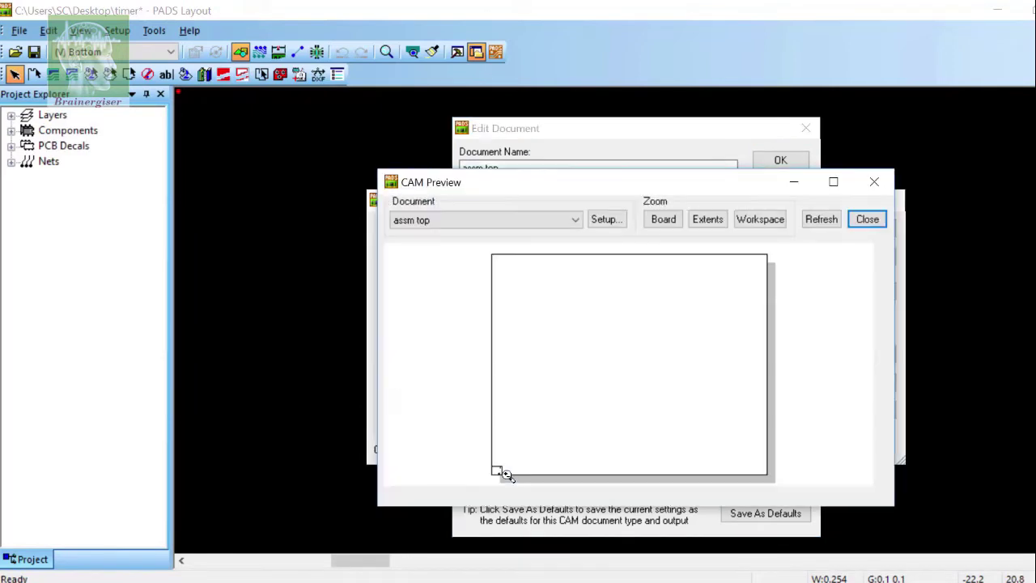
{"action": "left_click", "coordinate": [523, 442]}
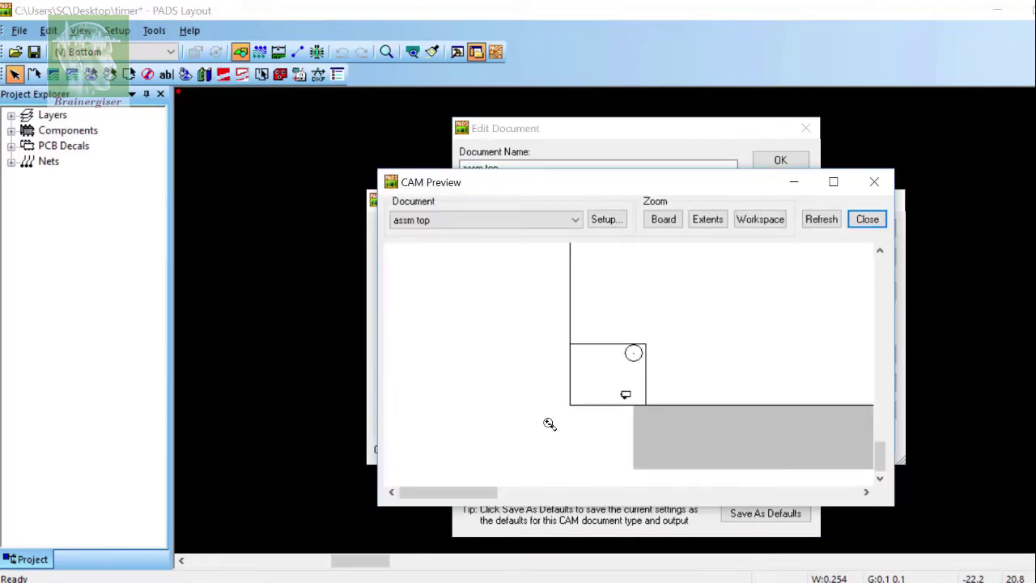
{"action": "left_click", "coordinate": [655, 393]}
{"action": "left_click", "coordinate": [606, 365]}
{"action": "scroll", "coordinate": [610, 367], "scroll_direction": "down", "scroll_amount": 2}
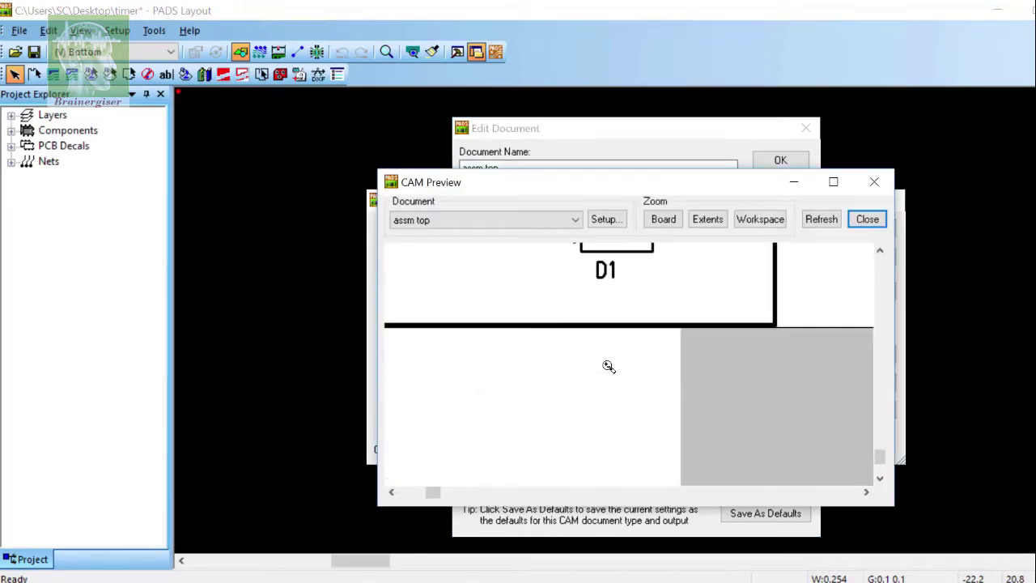
{"action": "scroll", "coordinate": [607, 364], "scroll_direction": "up", "scroll_amount": 2}
{"action": "right_click", "coordinate": [573, 329]}
{"action": "right_click", "coordinate": [573, 329]}
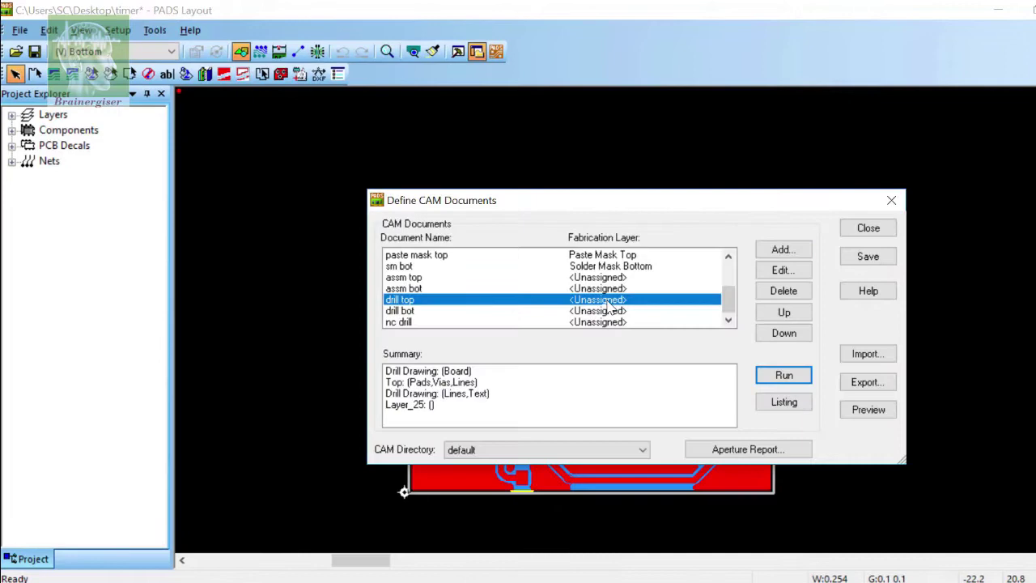
Step: Review drill top's items on Top, Drill Drawing and Layer_25, then bring up its plot options
{"action": "left_click", "coordinate": [779, 271]}
{"action": "left_click", "coordinate": [487, 413]}
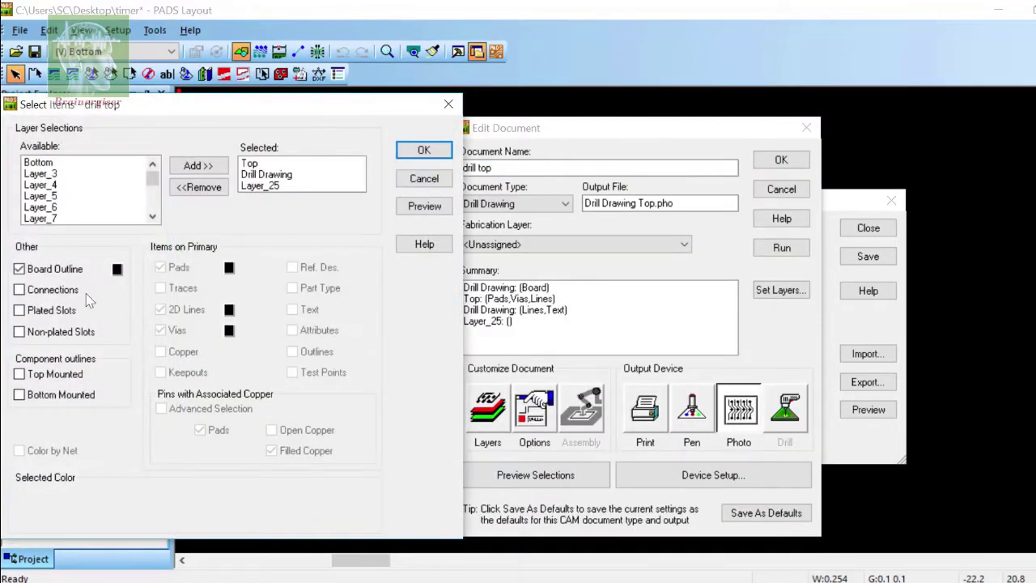
{"action": "left_click", "coordinate": [251, 163]}
{"action": "left_click", "coordinate": [258, 174]}
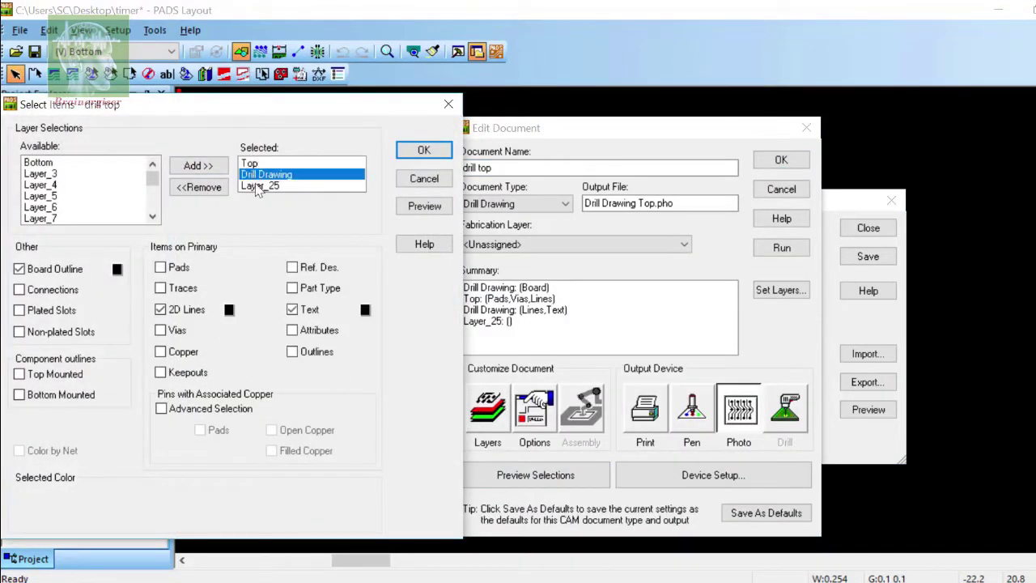
{"action": "left_click", "coordinate": [259, 185]}
{"action": "left_click", "coordinate": [259, 165]}
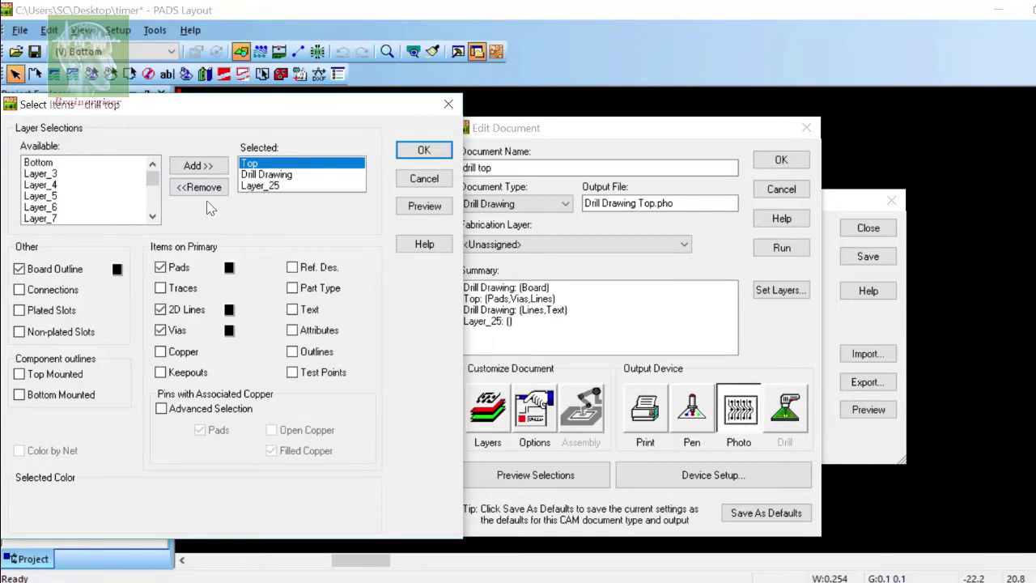
{"action": "left_click", "coordinate": [423, 178]}
{"action": "left_click", "coordinate": [534, 409]}
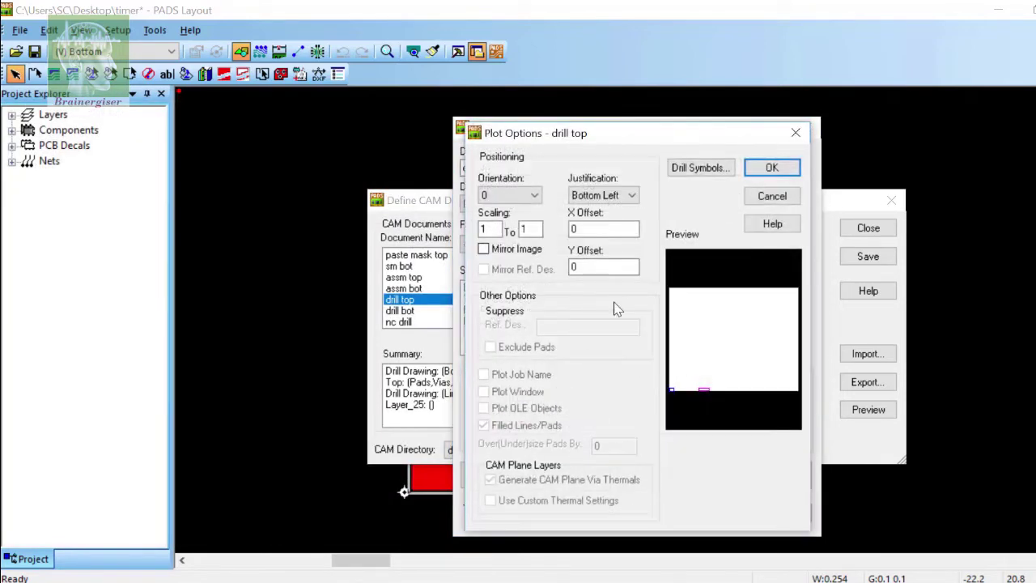
Step: Confirm drill top, then keep nc drill as an NC Drill document and accept its drill options
{"action": "left_click", "coordinate": [773, 169]}
{"action": "left_click", "coordinate": [780, 161]}
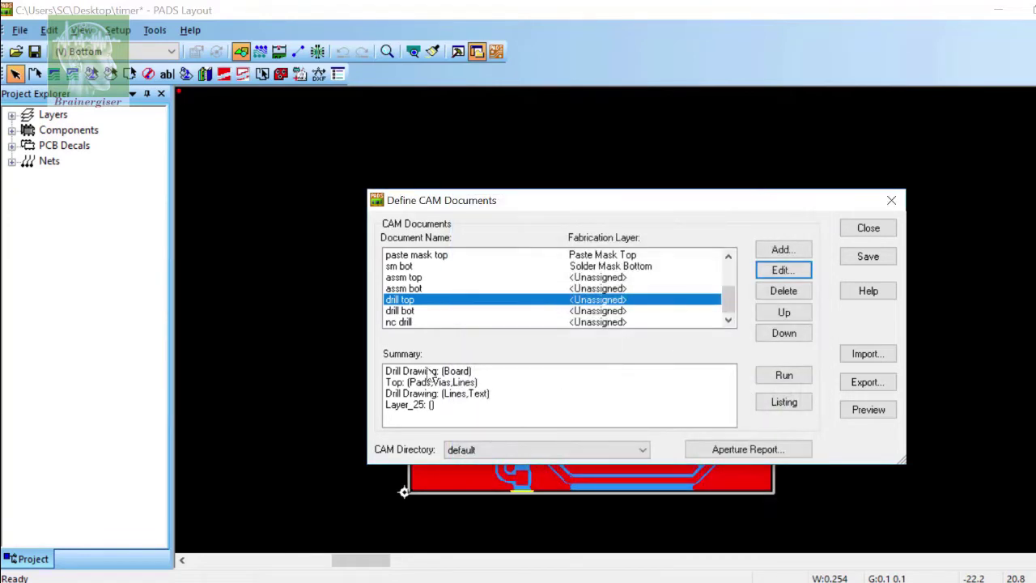
{"action": "left_click", "coordinate": [401, 321]}
{"action": "left_click", "coordinate": [779, 271]}
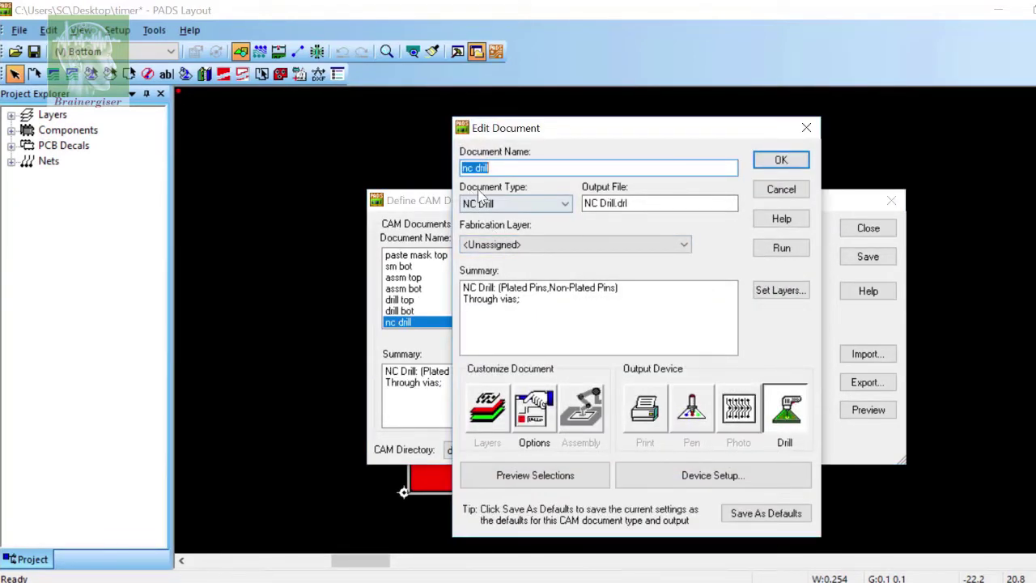
{"action": "left_click", "coordinate": [512, 202]}
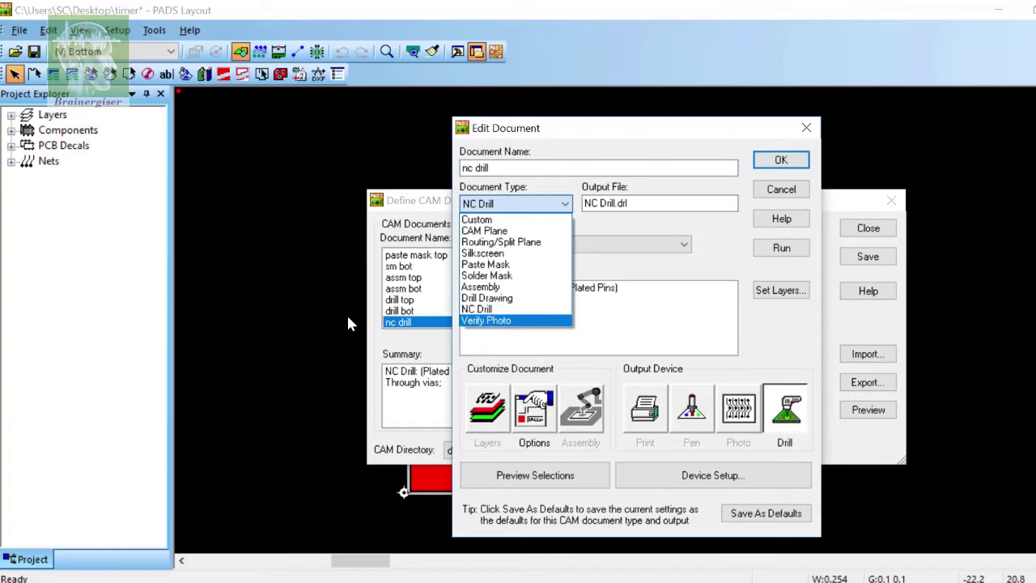
{"action": "left_click", "coordinate": [323, 314]}
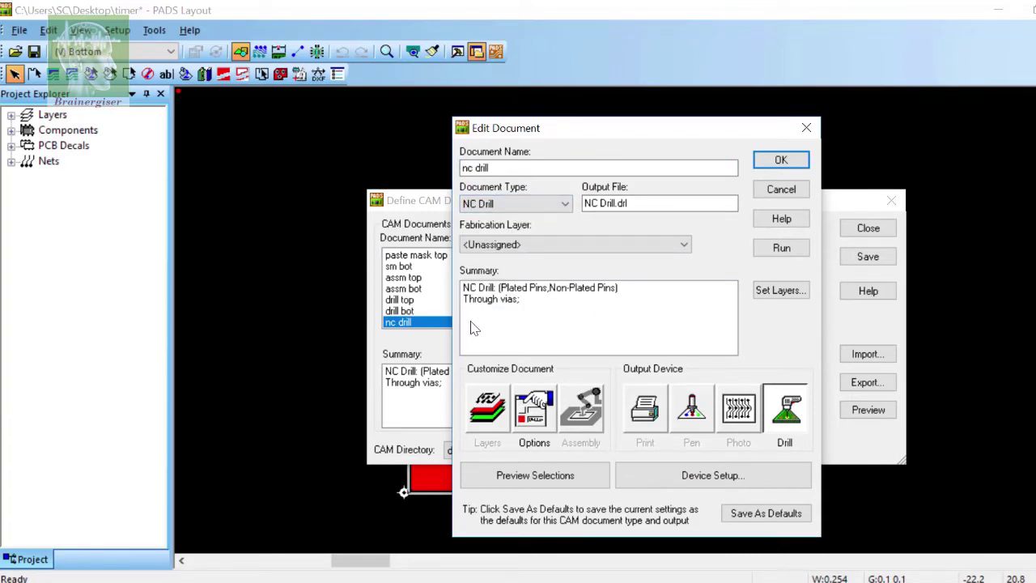
{"action": "left_click", "coordinate": [536, 409]}
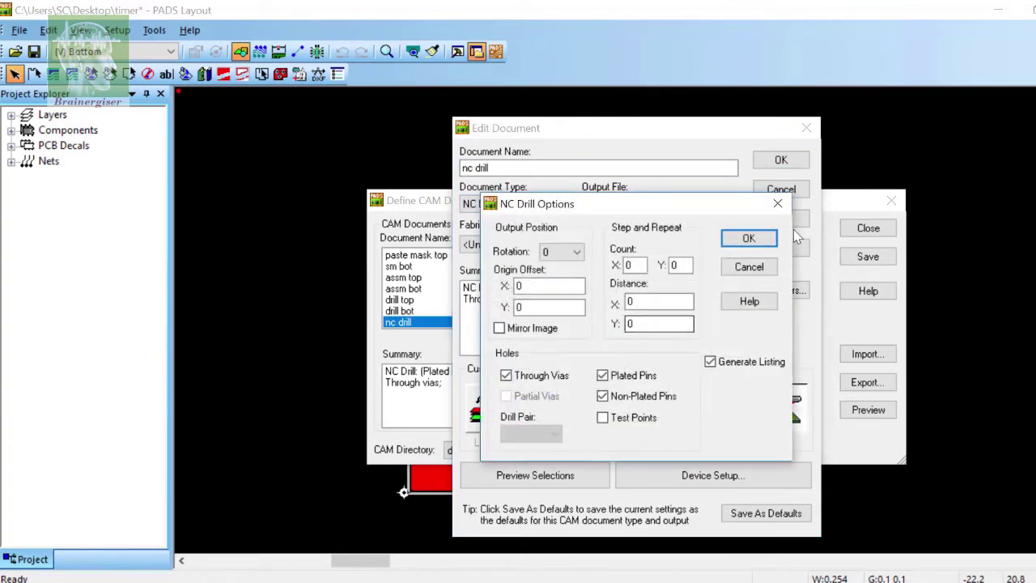
{"action": "left_click", "coordinate": [743, 240]}
{"action": "left_click", "coordinate": [778, 161]}
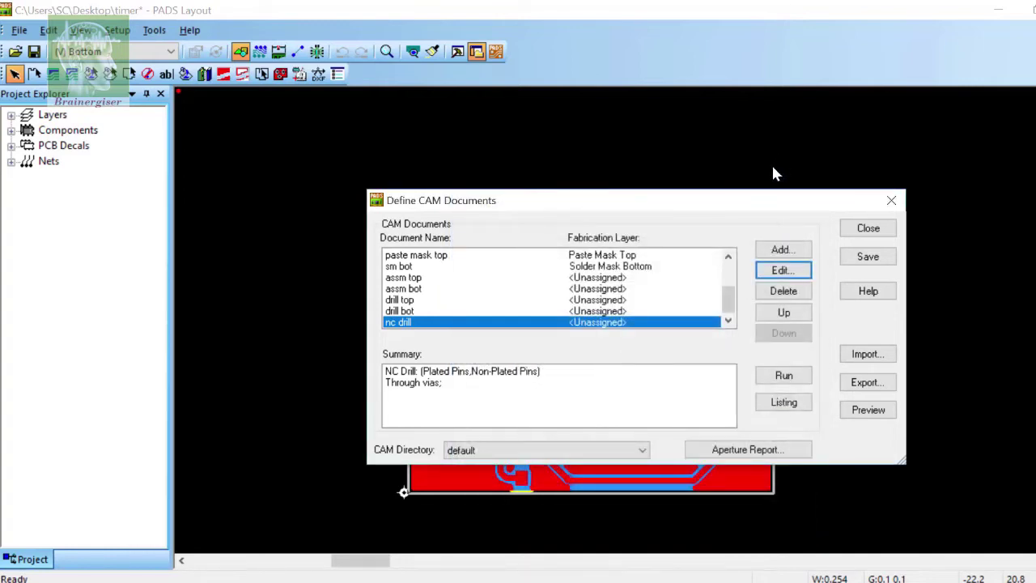
Step: Export the CAM setup as gerber-setting-1 in the Desktop gerber setting folder
{"action": "left_click", "coordinate": [858, 383]}
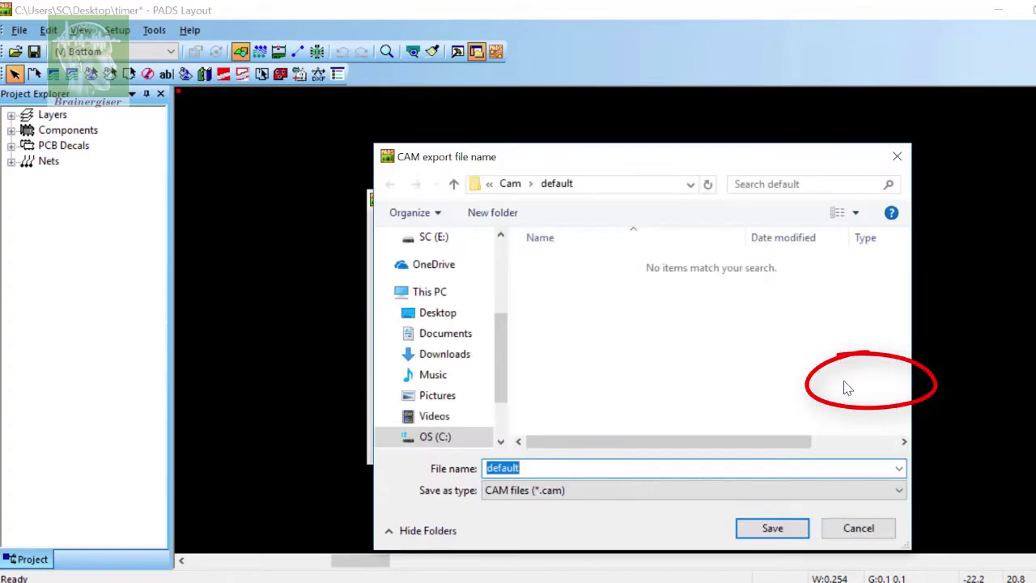
{"action": "left_click", "coordinate": [437, 312]}
{"action": "double_click", "coordinate": [547, 302]}
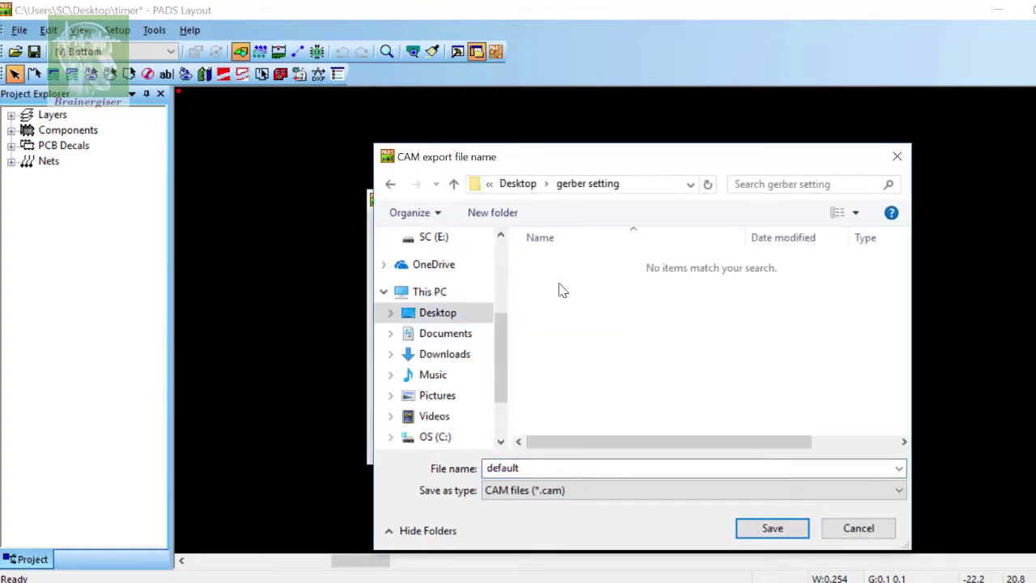
{"action": "double_click", "coordinate": [563, 467]}
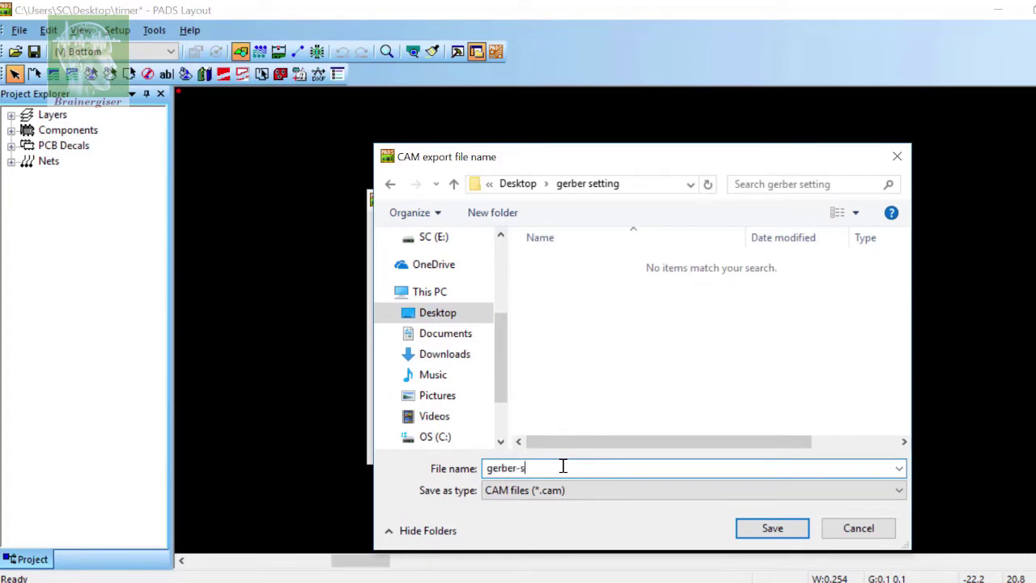
{"action": "left_click", "coordinate": [772, 527]}
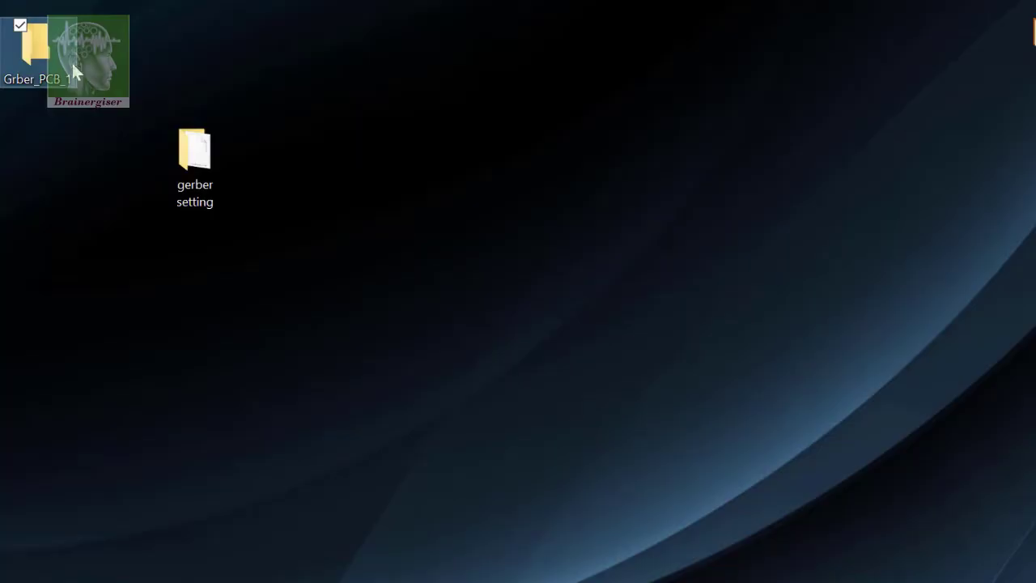
Step: Create a new CAM directory using the copied Grber_PCB_1 Desktop folder path
{"action": "double_click", "coordinate": [73, 66]}
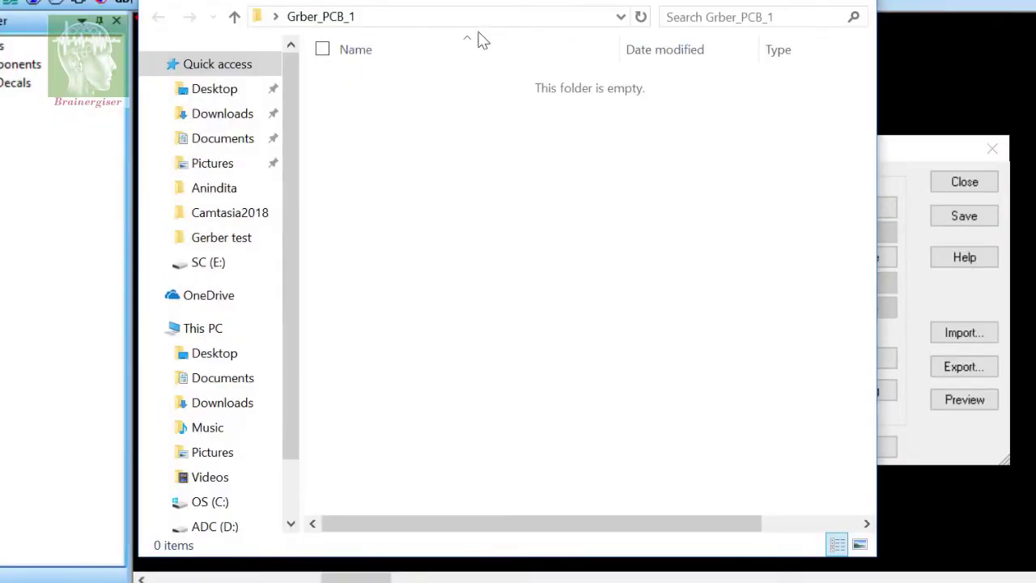
{"action": "left_click", "coordinate": [480, 16]}
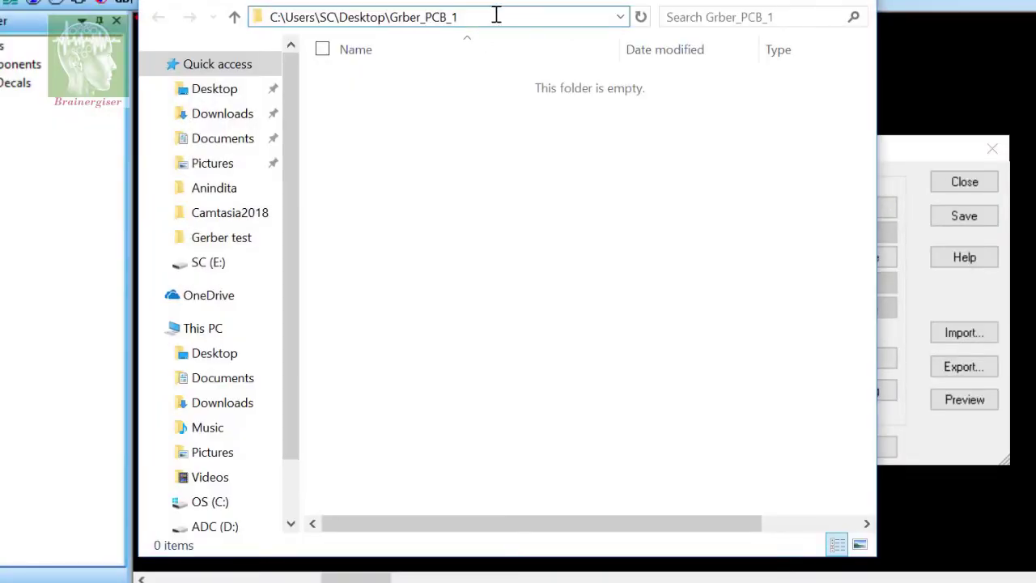
{"action": "key", "text": "ctrl+a"}
{"action": "key", "text": "ctrl+c"}
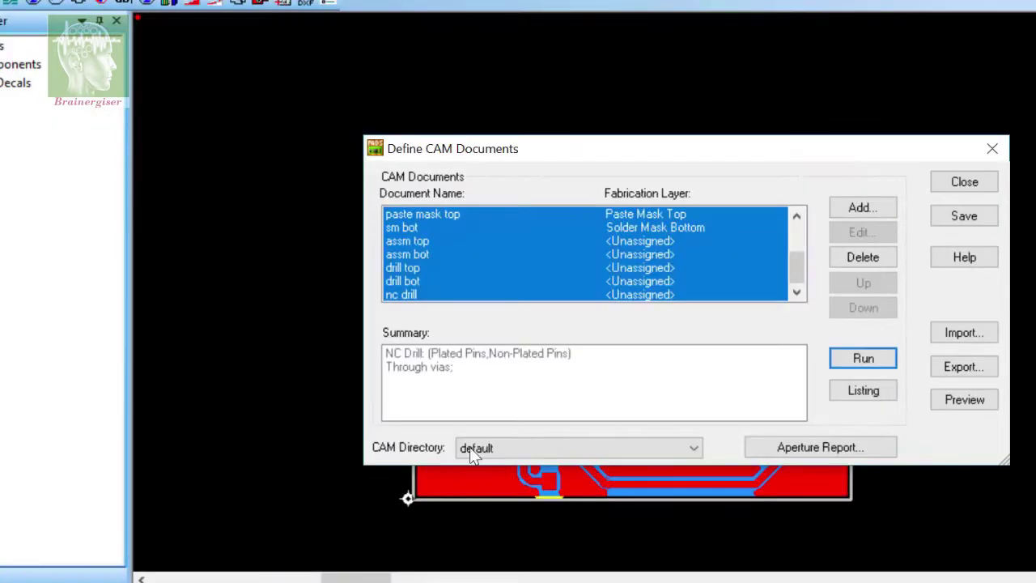
{"action": "left_click", "coordinate": [469, 447]}
{"action": "left_click", "coordinate": [489, 504]}
{"action": "key", "text": "ctrl+v"}
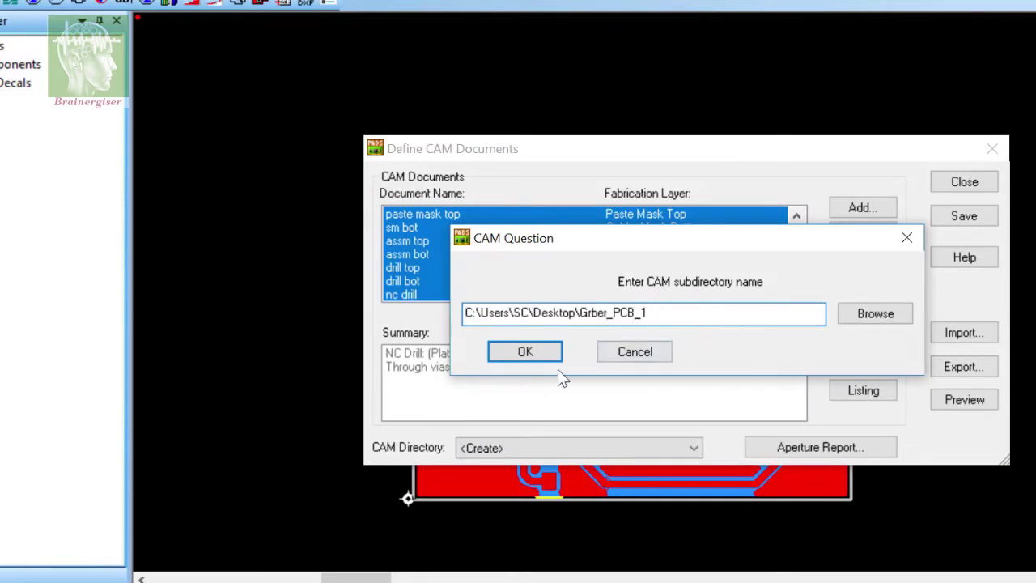
{"action": "left_click", "coordinate": [525, 353]}
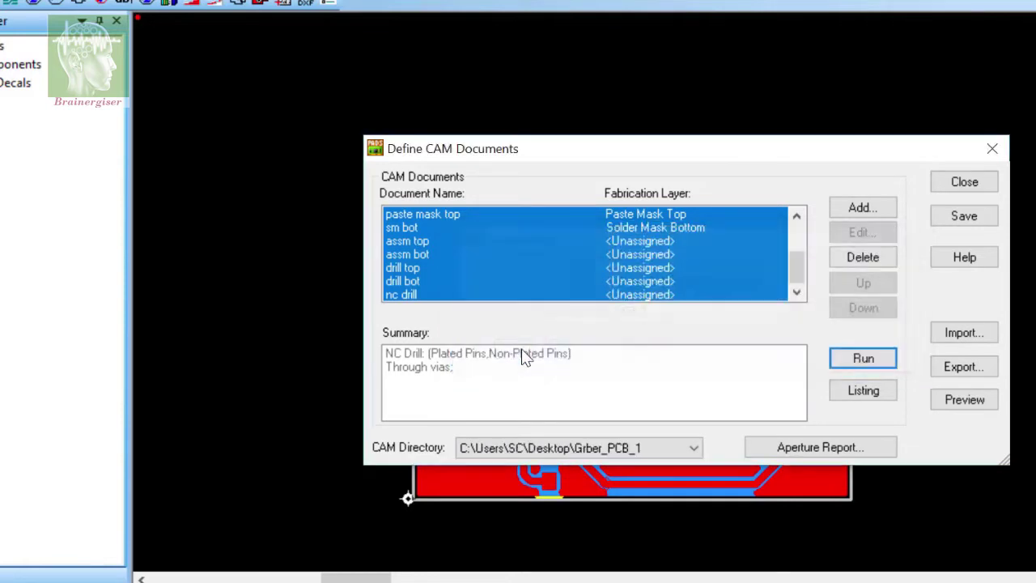
Step: Select all CAM documents from top through nc drill and run the output generation
{"action": "left_click", "coordinate": [773, 268]}
{"action": "scroll", "coordinate": [684, 269], "scroll_direction": "up", "scroll_amount": 2}
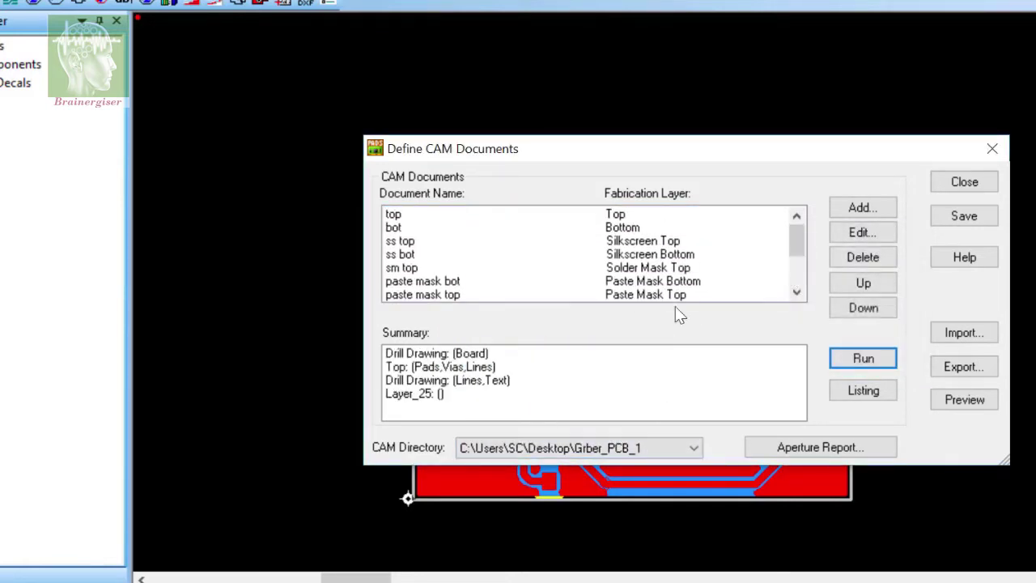
{"action": "left_click_drag", "start_coordinate": [705, 214], "coordinate": [732, 327]}
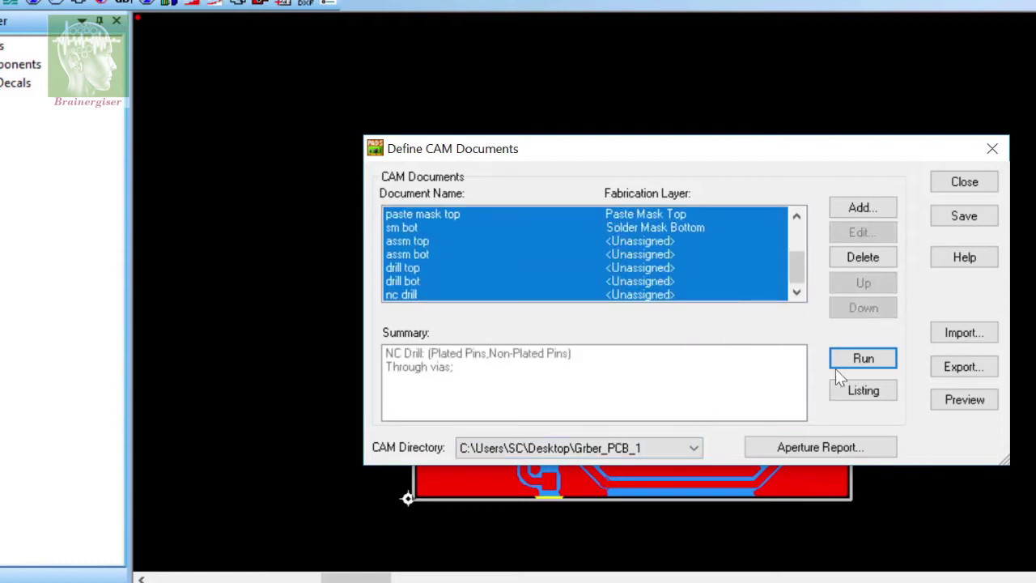
{"action": "left_click", "coordinate": [837, 365]}
Step: Confirm the output run, dismiss the missing-symbol warning, and open the Grber_PCB_1 folder
{"action": "left_click", "coordinate": [697, 441]}
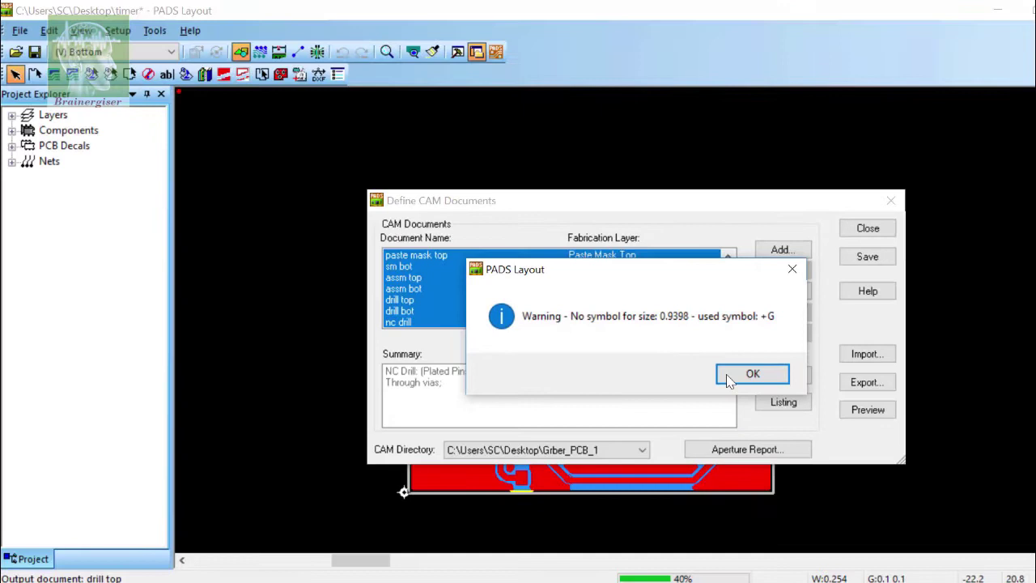
{"action": "left_click", "coordinate": [741, 376]}
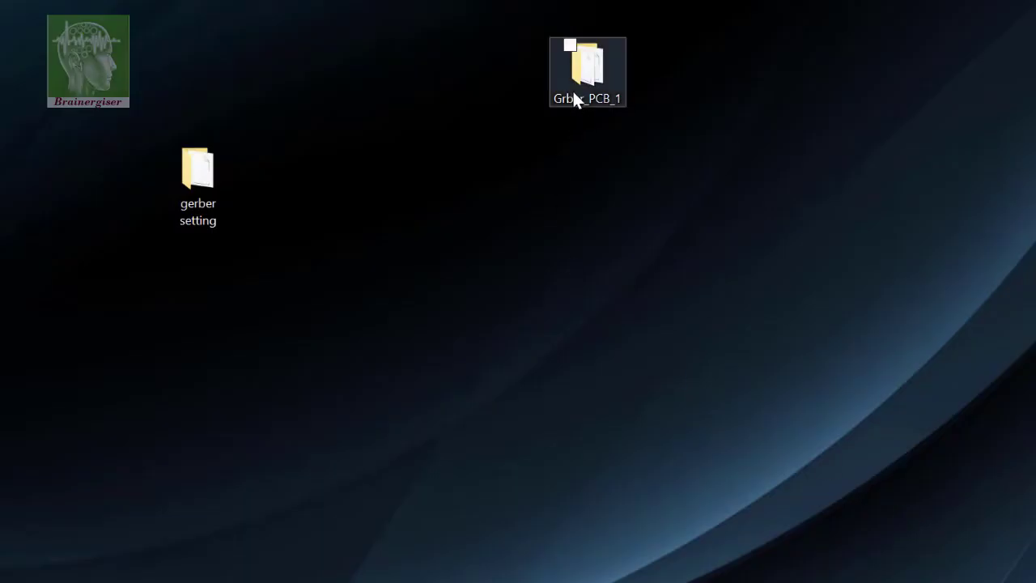
{"action": "double_click", "coordinate": [574, 96]}
Step: Review the generated files, then compress Grber_PCB_1 into a zipped folder
{"action": "scroll", "coordinate": [559, 316], "scroll_direction": "down", "scroll_amount": 2}
{"action": "scroll", "coordinate": [507, 498], "scroll_direction": "up", "scroll_amount": 2}
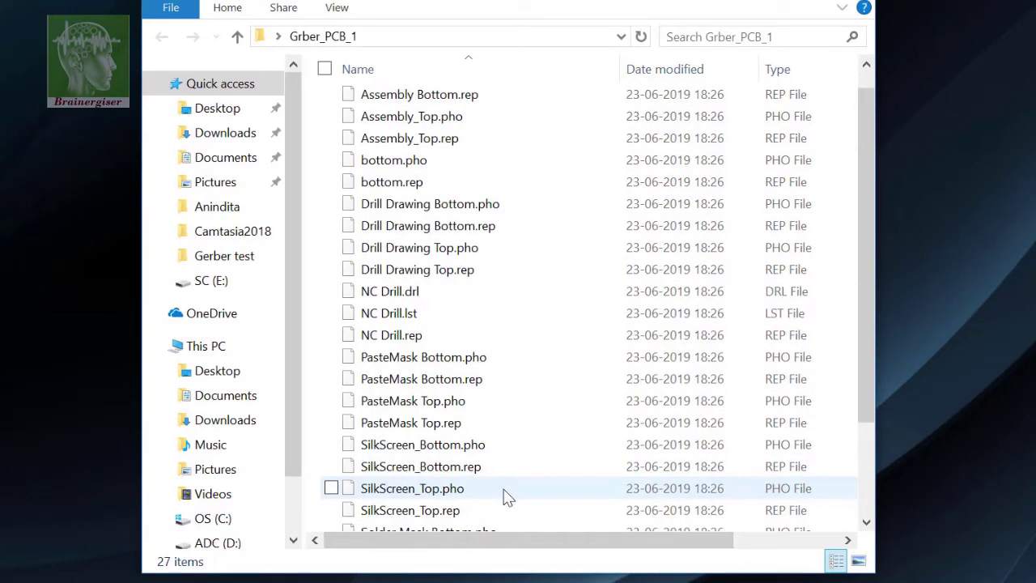
{"action": "scroll", "coordinate": [507, 498], "scroll_direction": "up", "scroll_amount": 1}
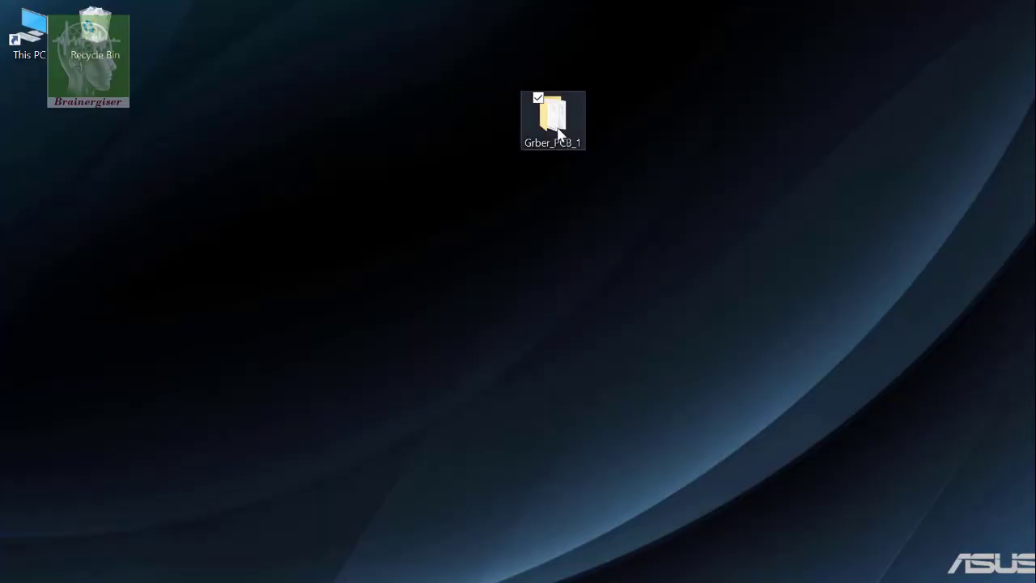
{"action": "right_click", "coordinate": [556, 128]}
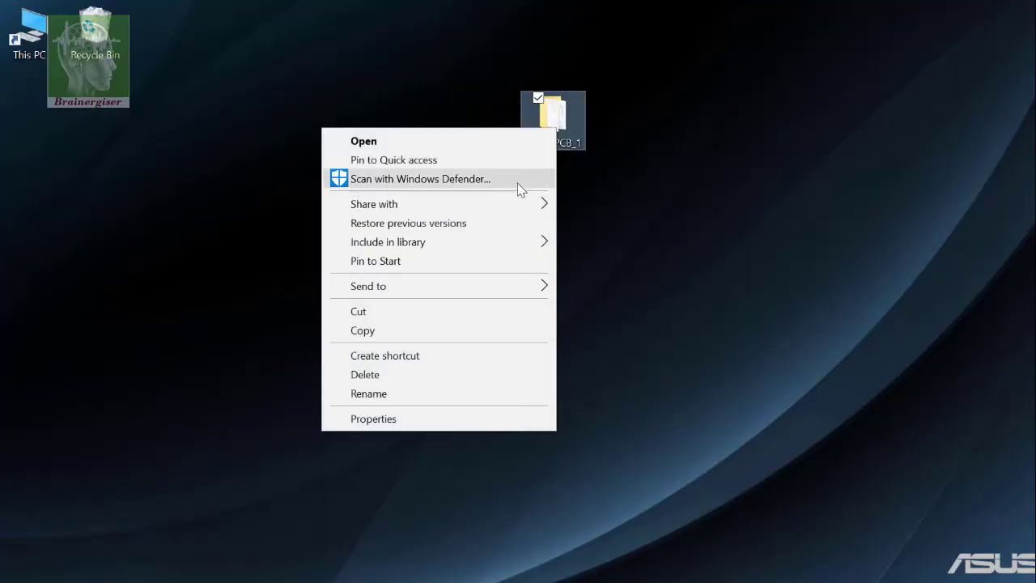
{"action": "left_click", "coordinate": [251, 306]}
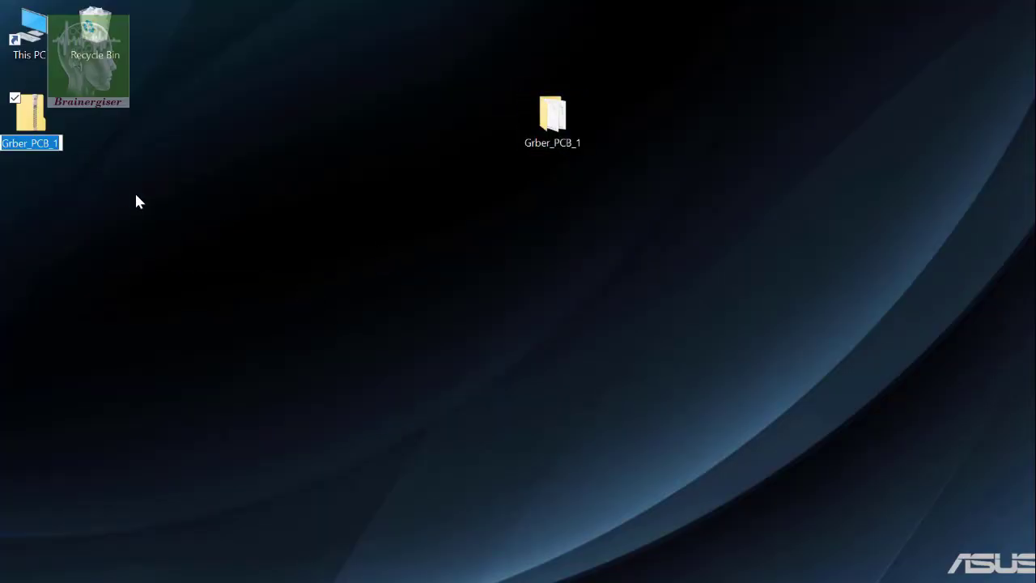
Step: Upload the Grber_PCB_1 zip to a JLCPCB instant quote and view the detected 2-layer board
{"action": "left_click_drag", "start_coordinate": [182, 128], "coordinate": [422, 126]}
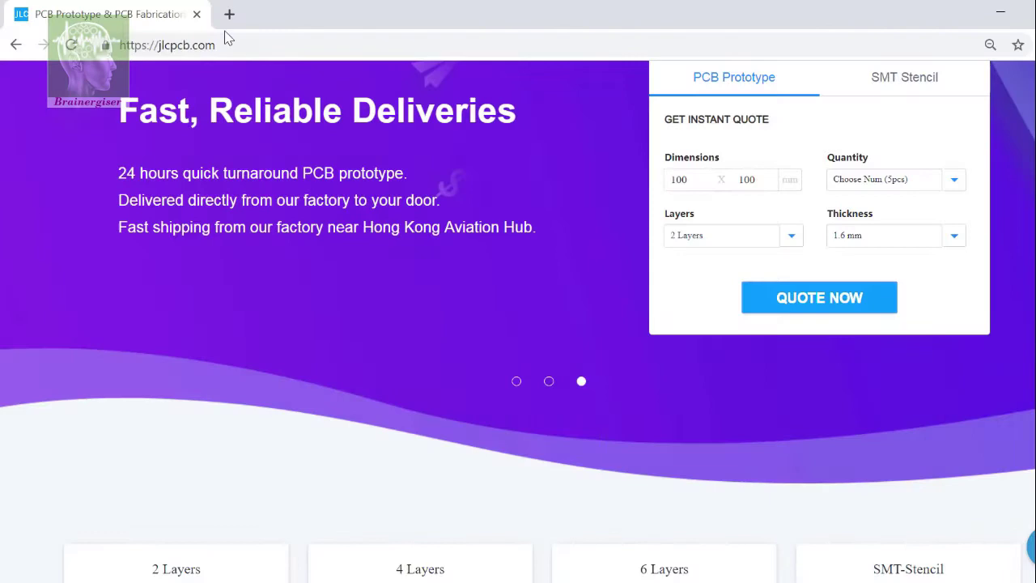
{"action": "left_click", "coordinate": [122, 51]}
{"action": "left_click", "coordinate": [753, 302]}
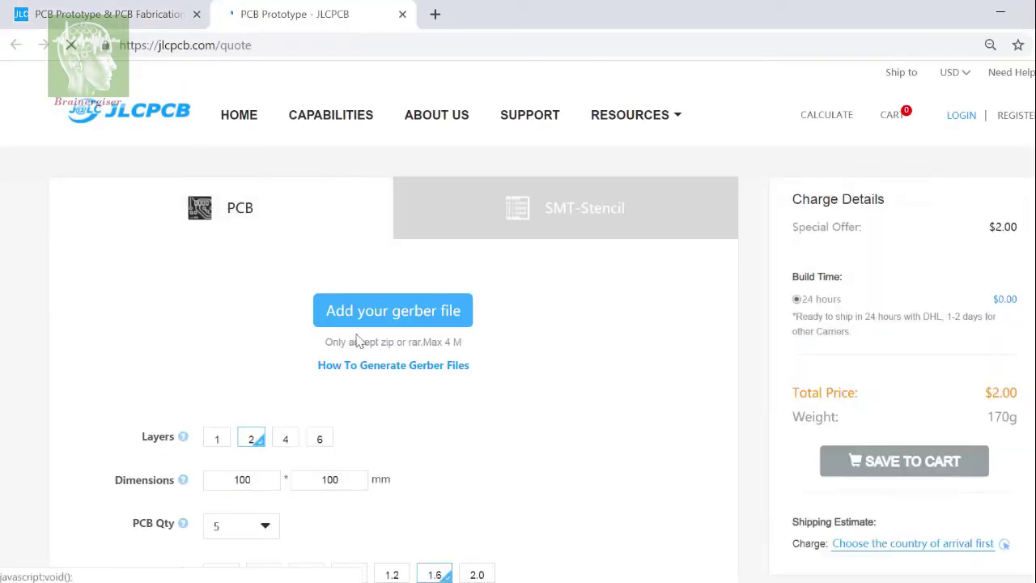
{"action": "left_click", "coordinate": [383, 316]}
{"action": "left_click", "coordinate": [308, 139]}
{"action": "double_click", "coordinate": [307, 139]}
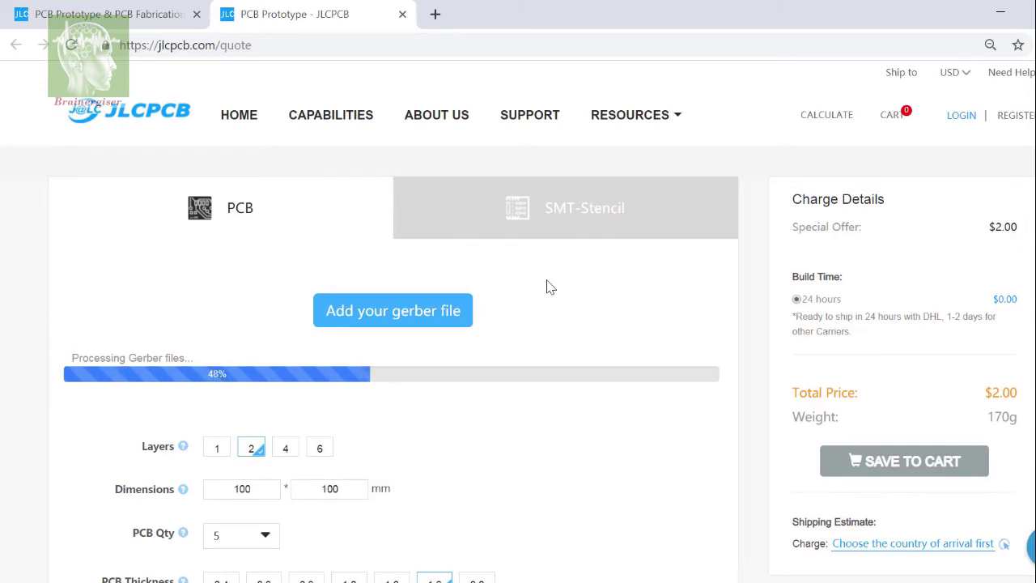
{"action": "scroll", "coordinate": [496, 312], "scroll_direction": "down", "scroll_amount": 2}
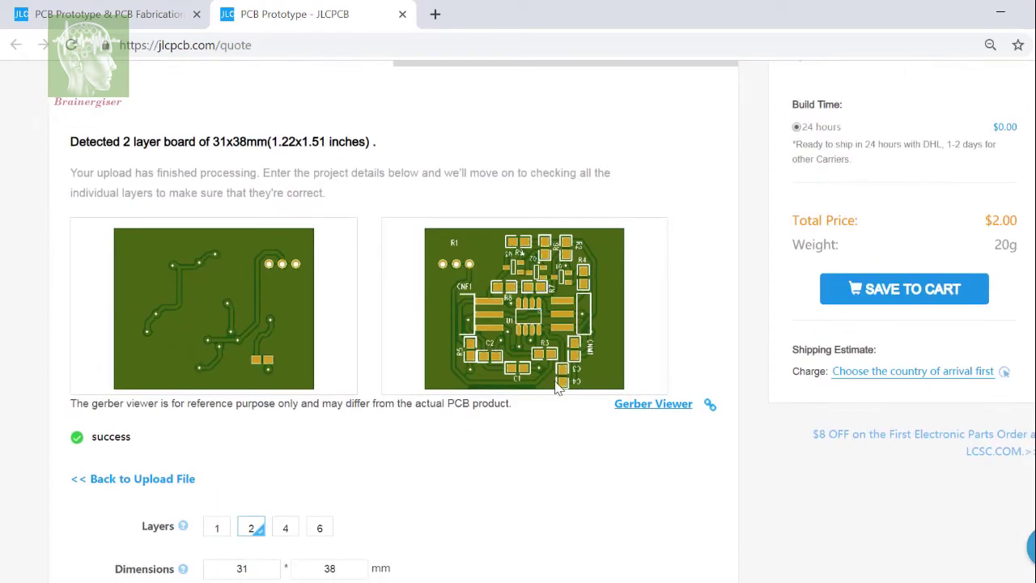
Step: In the Gerber Viewer, hide solder-mask, silkscreen and drill layers and inspect the bottom side
{"action": "left_click", "coordinate": [636, 405]}
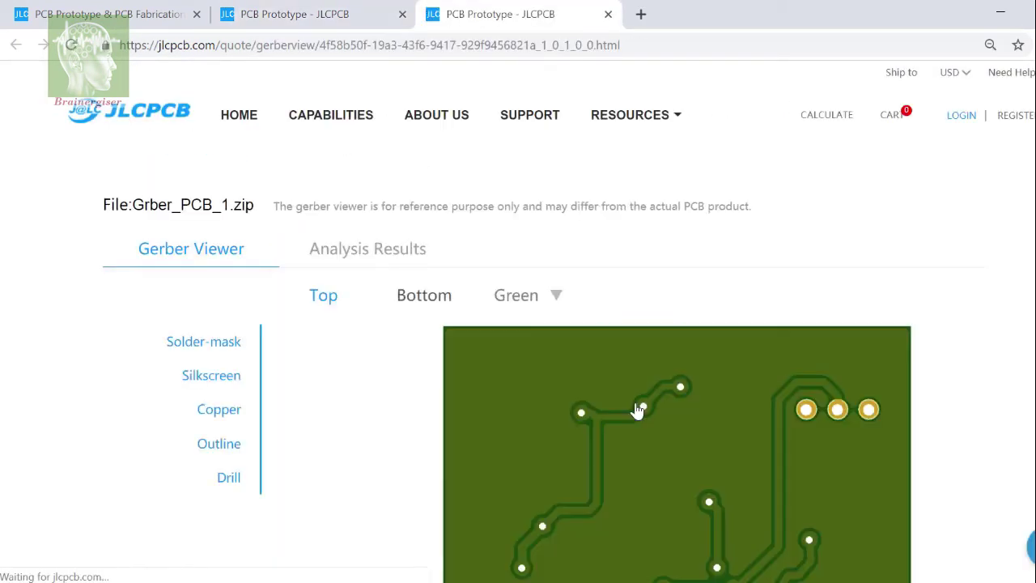
{"action": "scroll", "coordinate": [769, 377], "scroll_direction": "down", "scroll_amount": 2}
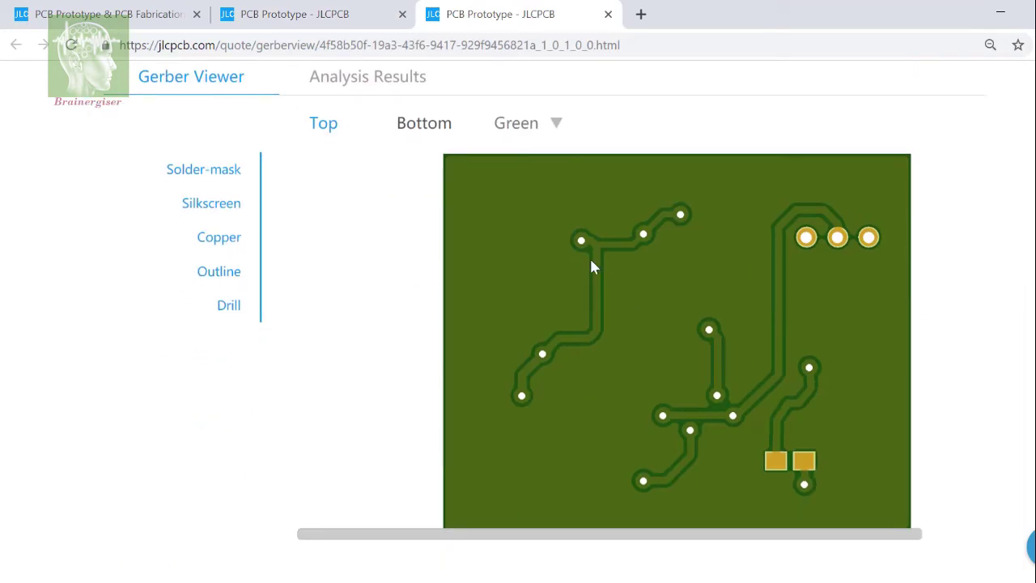
{"action": "left_click", "coordinate": [218, 171]}
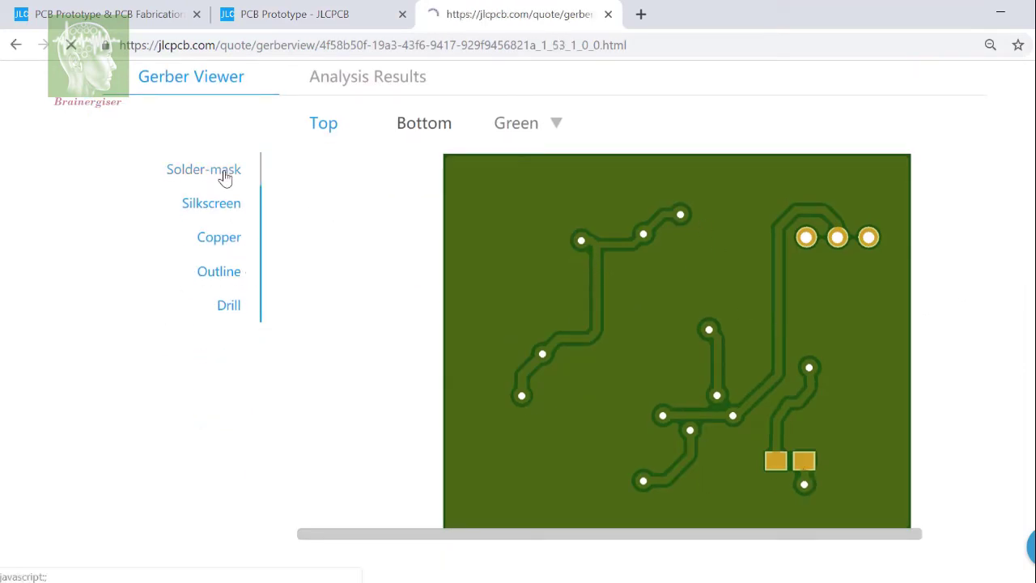
{"action": "scroll", "coordinate": [746, 318], "scroll_direction": "down", "scroll_amount": 2}
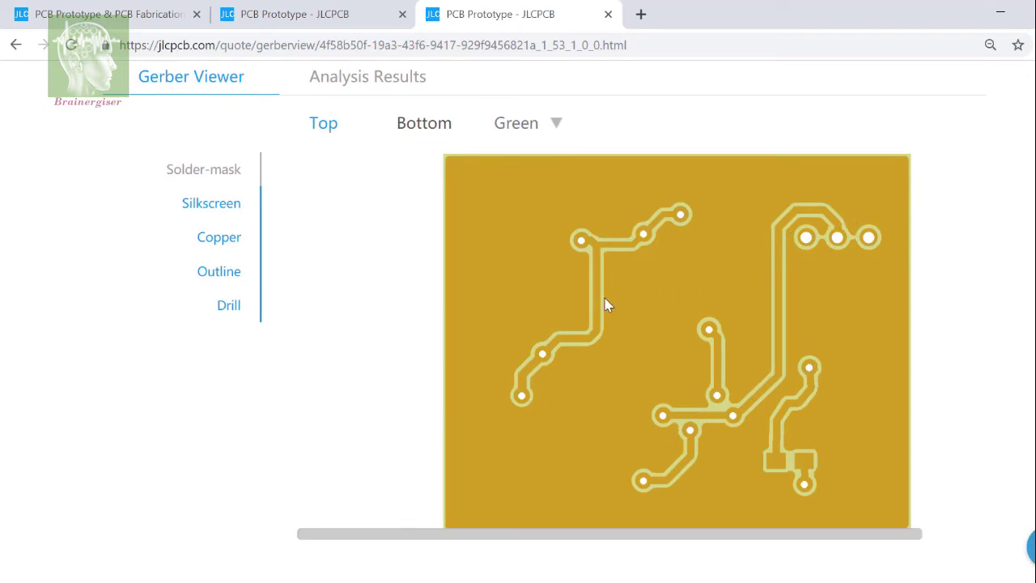
{"action": "left_click", "coordinate": [423, 124]}
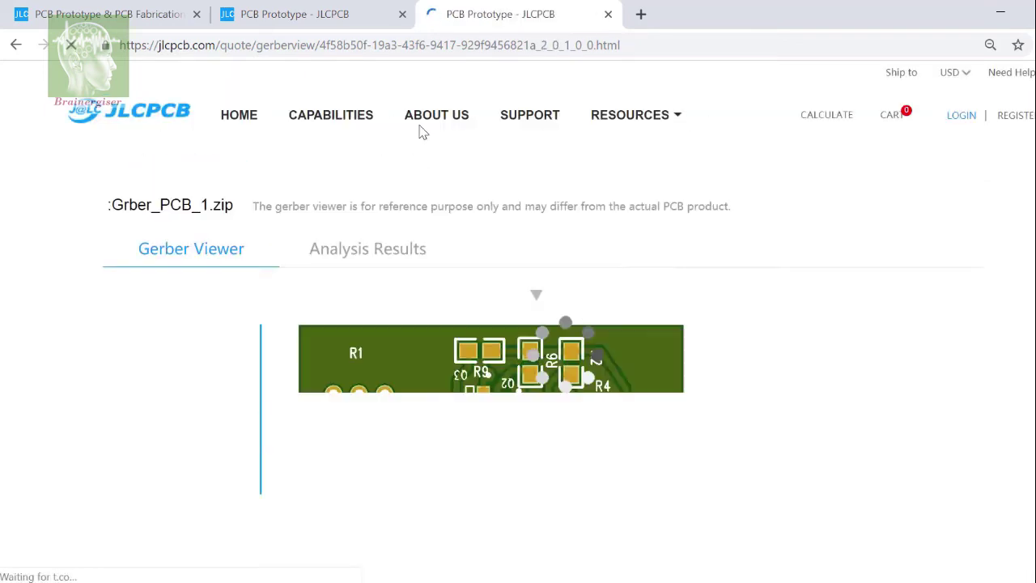
{"action": "scroll", "coordinate": [567, 243], "scroll_direction": "down", "scroll_amount": 2}
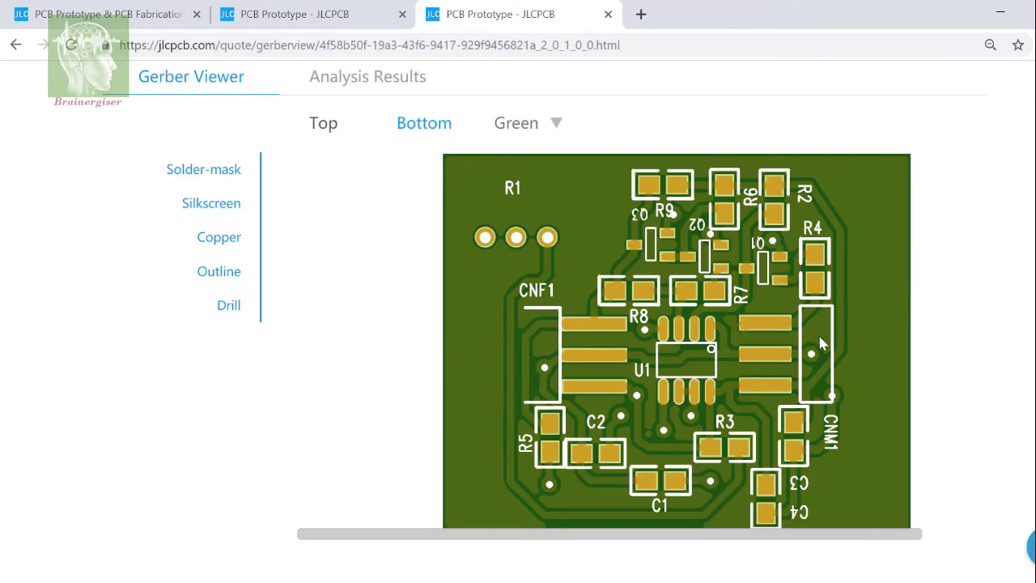
{"action": "left_click", "coordinate": [212, 204]}
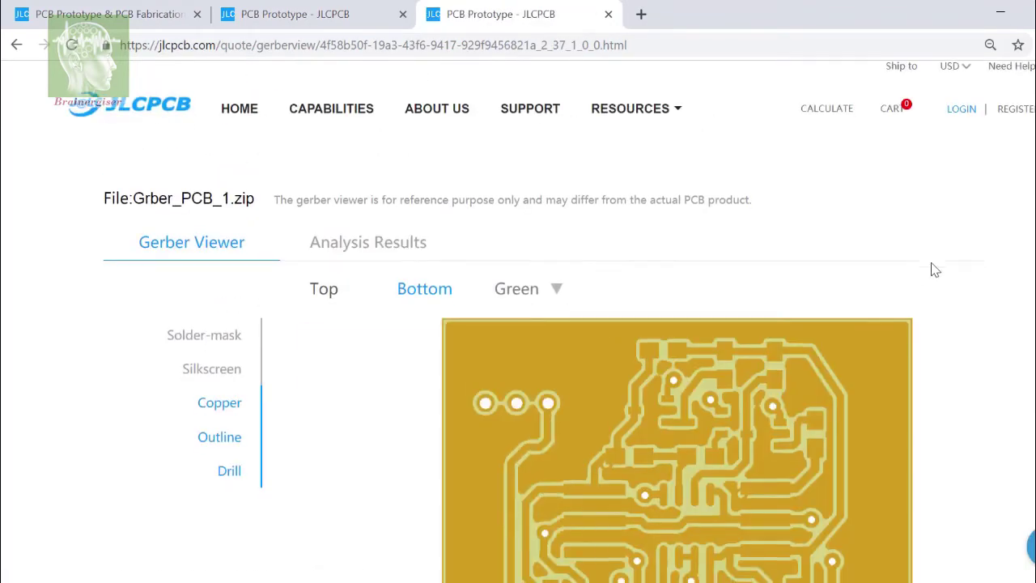
{"action": "scroll", "coordinate": [890, 263], "scroll_direction": "down", "scroll_amount": 2}
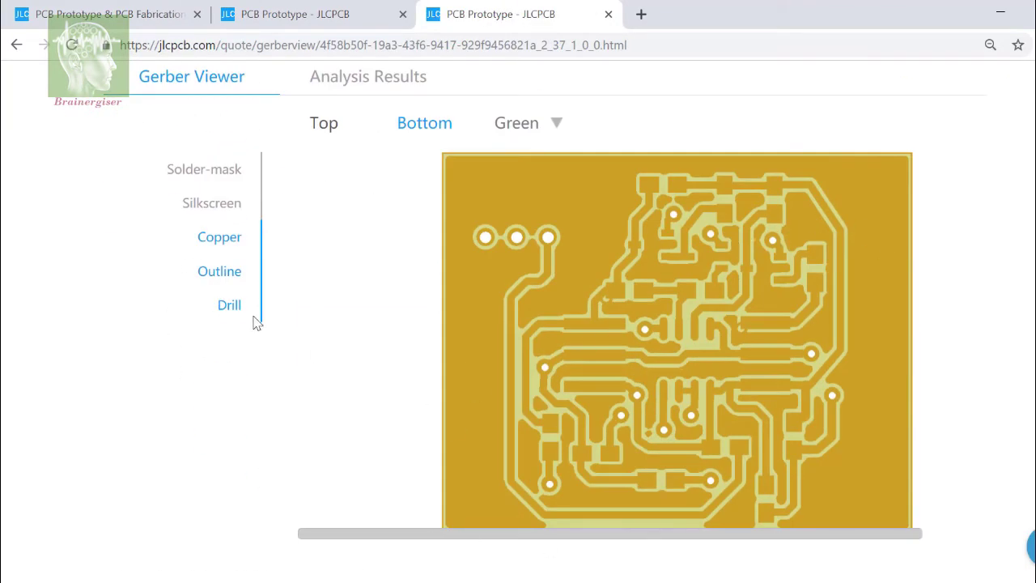
{"action": "left_click", "coordinate": [231, 307]}
Step: Restore the drill, solder-mask and silkscreen layers and close the Gerber Viewer tab
{"action": "scroll", "coordinate": [445, 321], "scroll_direction": "down", "scroll_amount": 2}
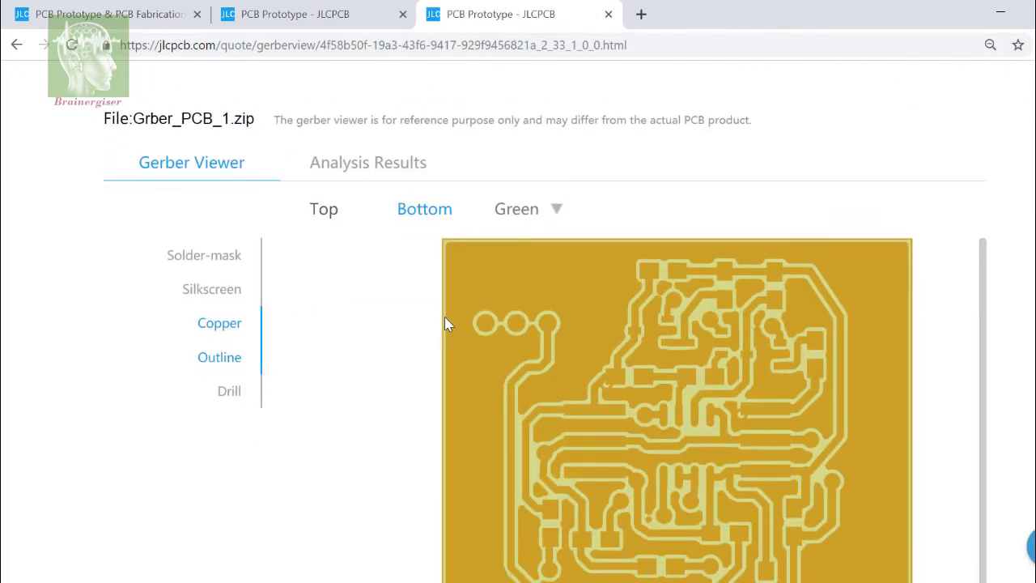
{"action": "left_click", "coordinate": [230, 391]}
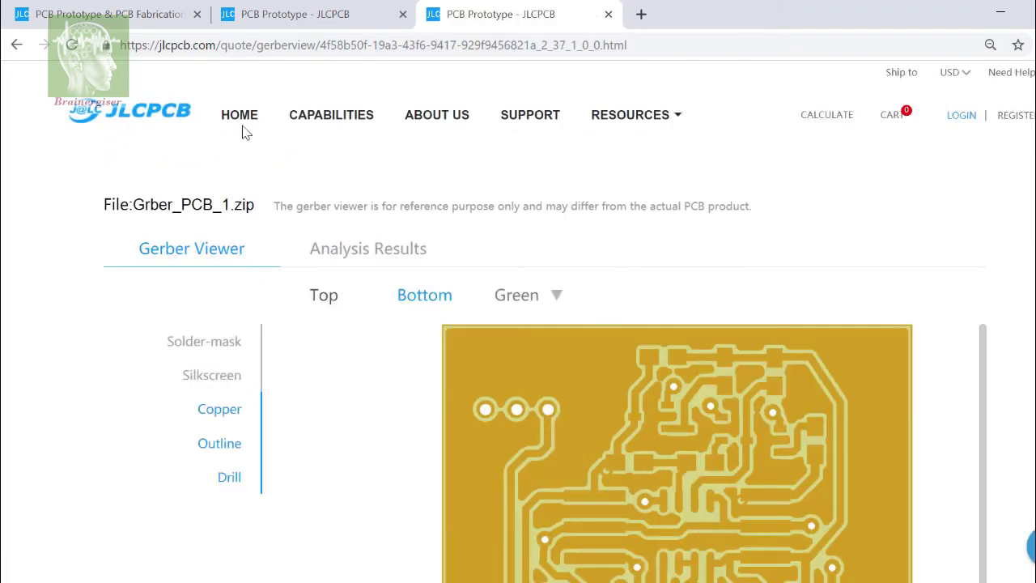
{"action": "left_click", "coordinate": [172, 343]}
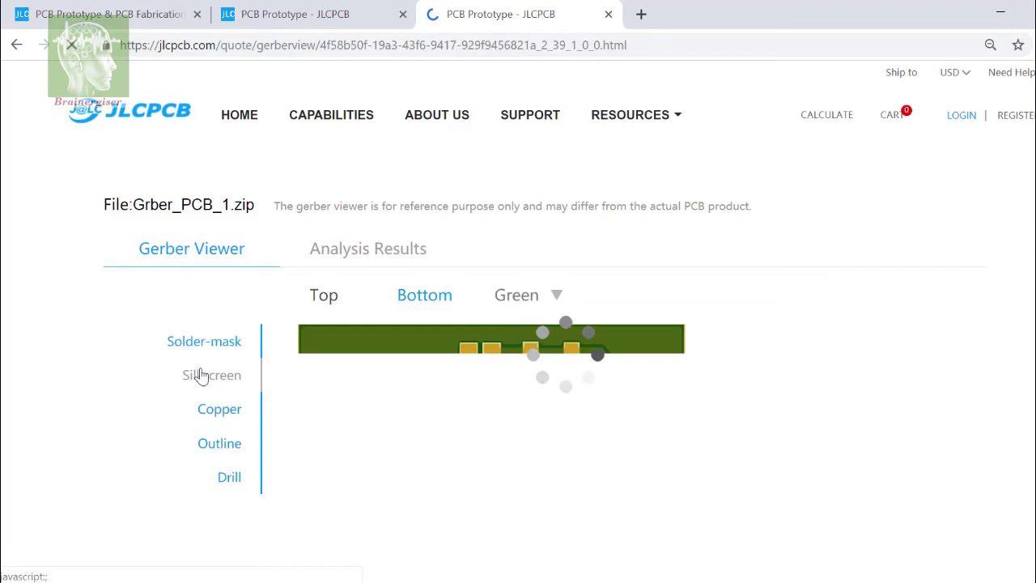
{"action": "left_click", "coordinate": [200, 375]}
{"action": "scroll", "coordinate": [858, 301], "scroll_direction": "down", "scroll_amount": 1}
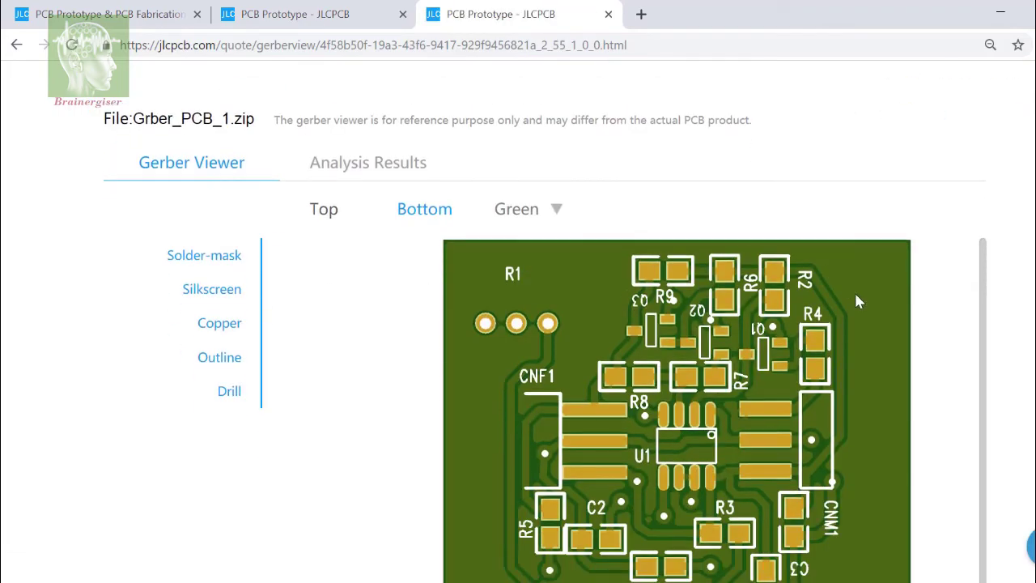
{"action": "scroll", "coordinate": [858, 302], "scroll_direction": "up", "scroll_amount": 2}
{"action": "scroll", "coordinate": [859, 301], "scroll_direction": "down", "scroll_amount": 2}
{"action": "scroll", "coordinate": [948, 235], "scroll_direction": "down", "scroll_amount": 3}
{"action": "scroll", "coordinate": [948, 229], "scroll_direction": "up", "scroll_amount": 2}
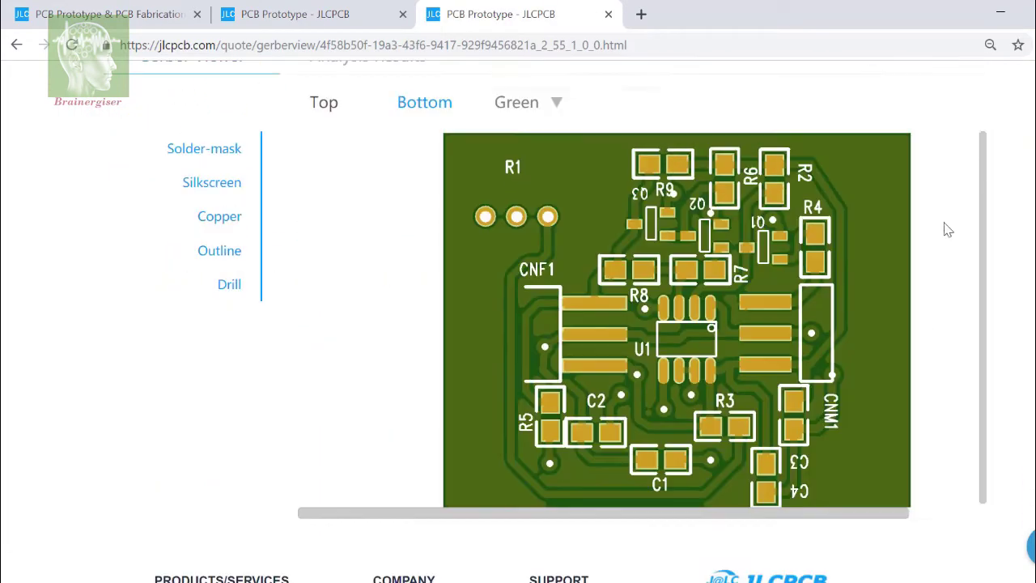
{"action": "scroll", "coordinate": [948, 229], "scroll_direction": "up", "scroll_amount": 2}
{"action": "left_click", "coordinate": [608, 14]}
Step: Choose Red PCB colour and LeadFree HASL-RoHS finish, then check the $7.30 total
{"action": "scroll", "coordinate": [551, 316], "scroll_direction": "down", "scroll_amount": 3}
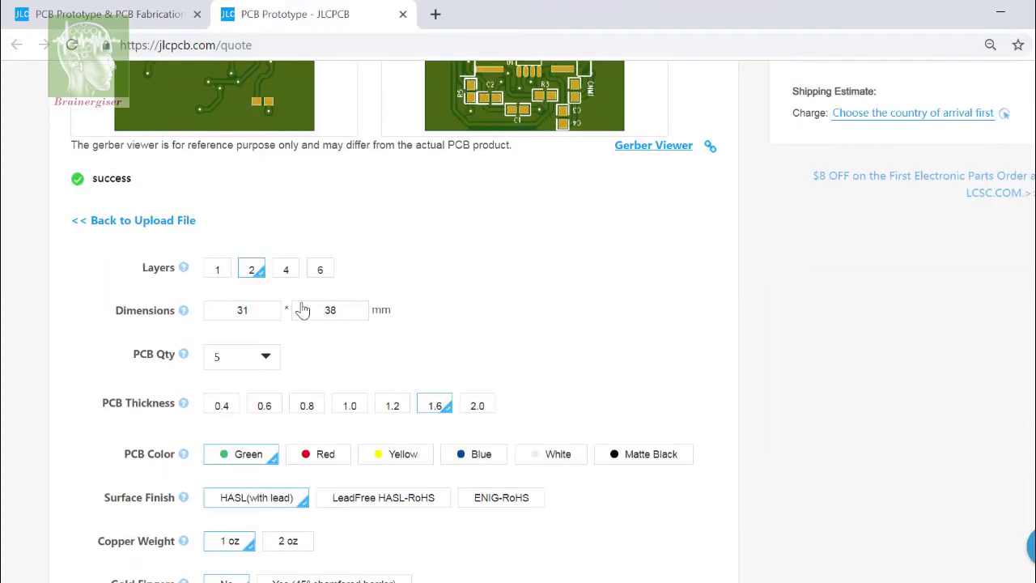
{"action": "scroll", "coordinate": [142, 336], "scroll_direction": "down", "scroll_amount": 1}
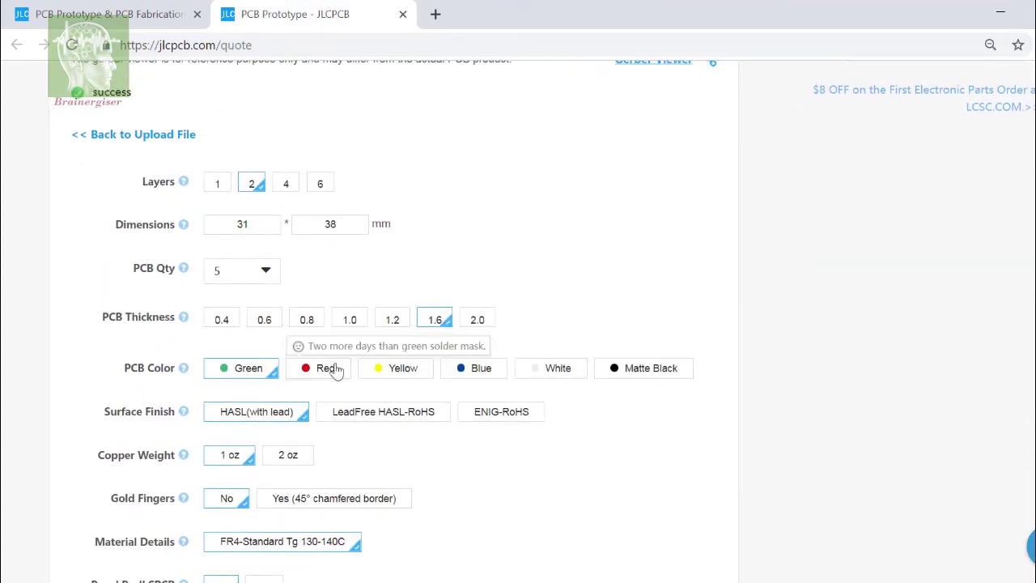
{"action": "left_click", "coordinate": [322, 369]}
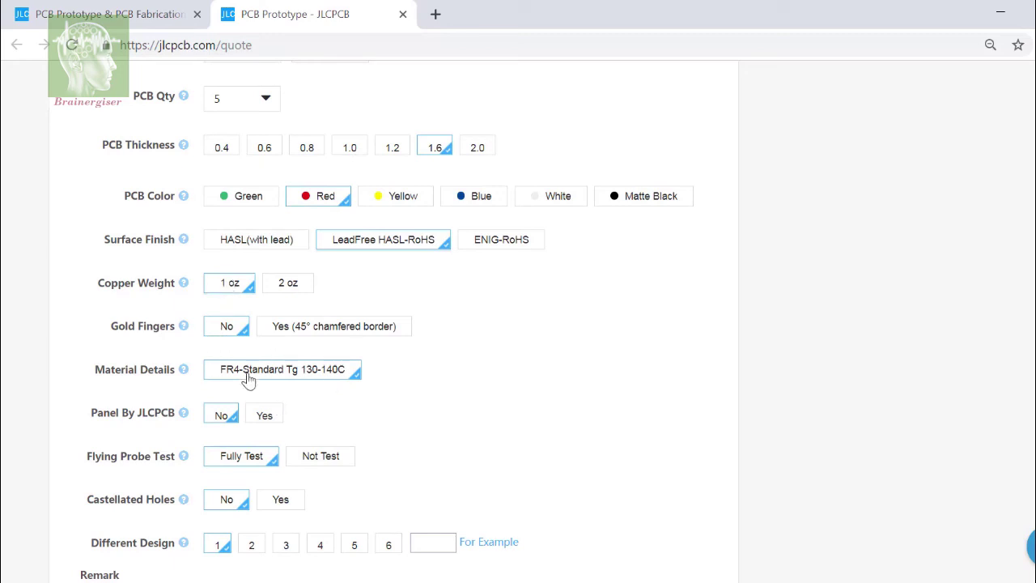
{"action": "scroll", "coordinate": [407, 395], "scroll_direction": "down", "scroll_amount": 1}
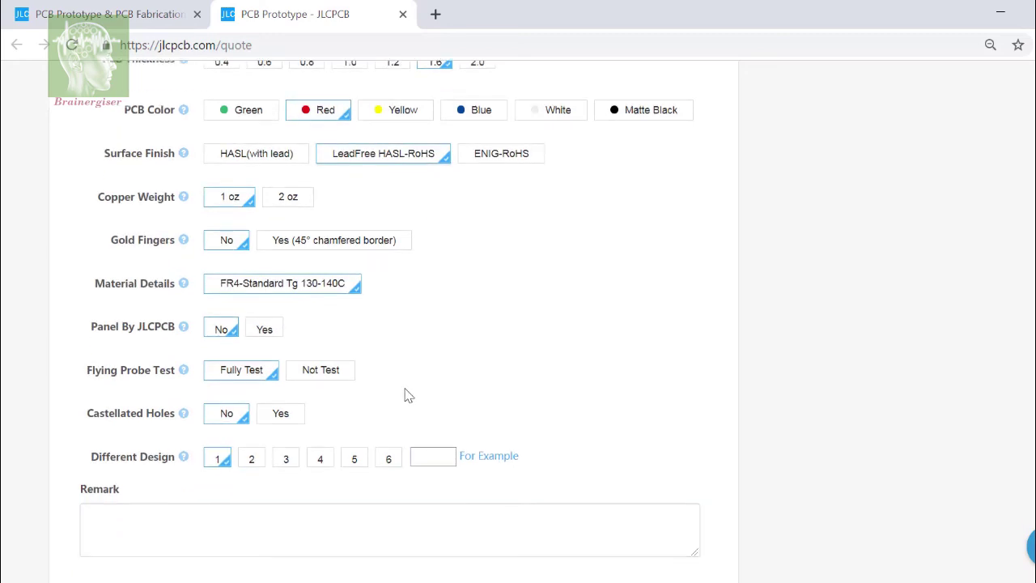
{"action": "scroll", "coordinate": [408, 395], "scroll_direction": "up", "scroll_amount": 8}
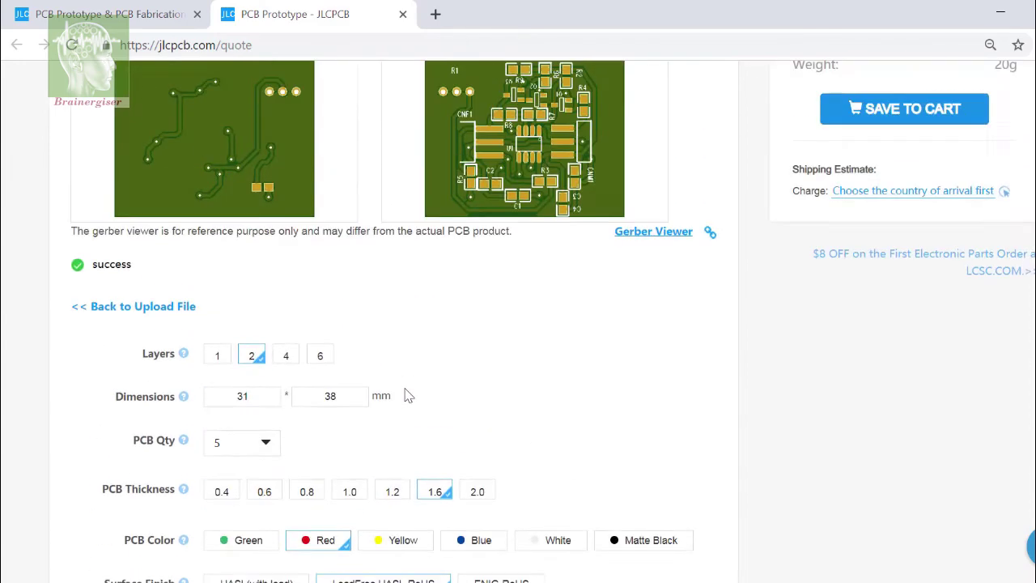
{"action": "scroll", "coordinate": [777, 381], "scroll_direction": "up", "scroll_amount": 1}
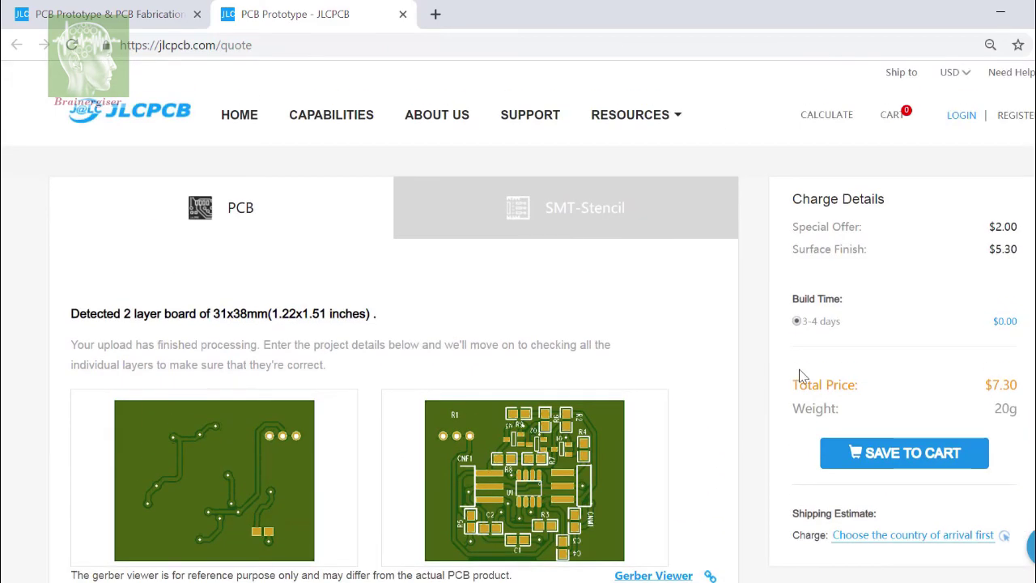
Step: Save the board order to the cart and enable all notifications for the YouTube channel
{"action": "left_click", "coordinate": [891, 456]}
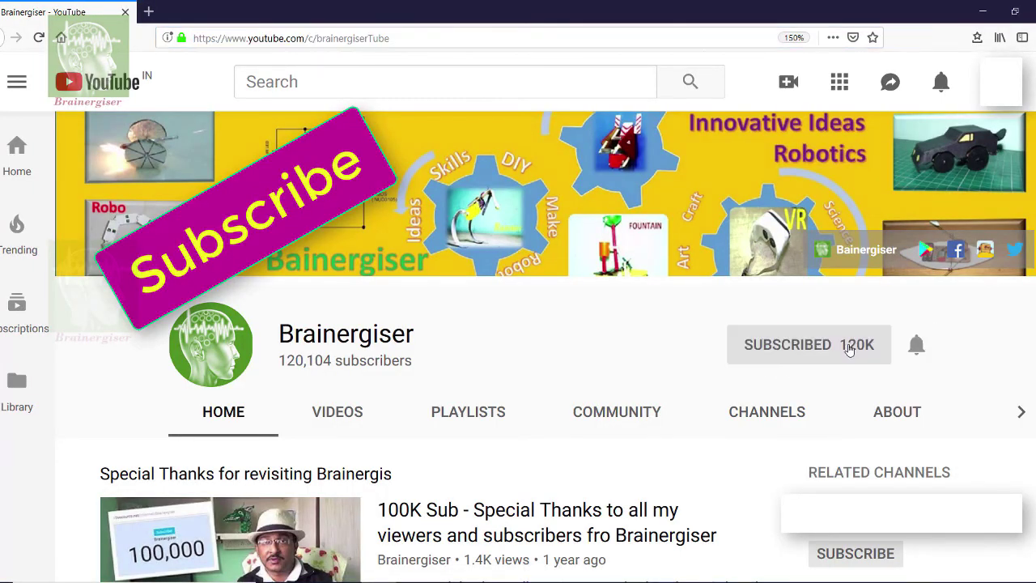
{"action": "left_click", "coordinate": [917, 346]}
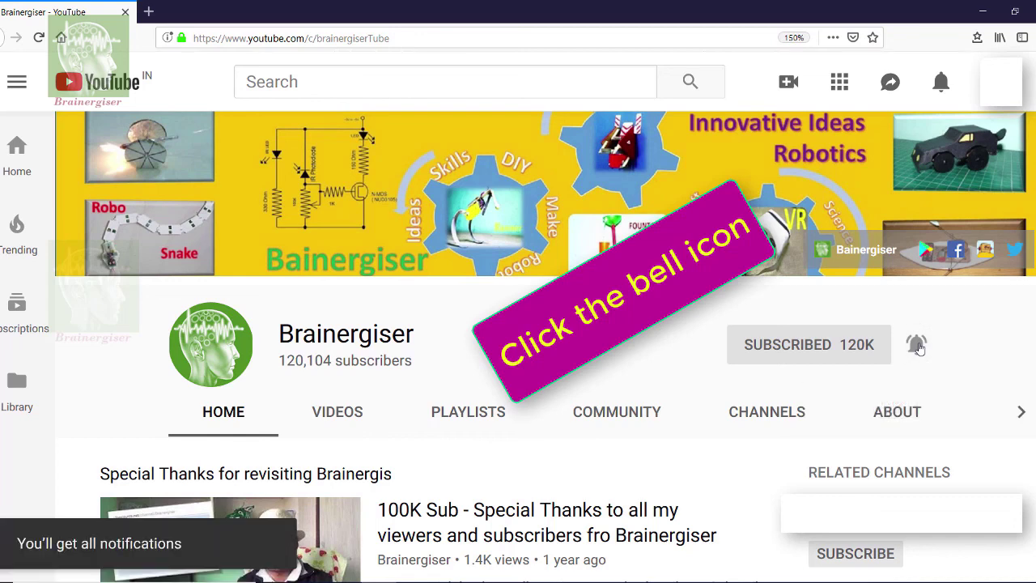